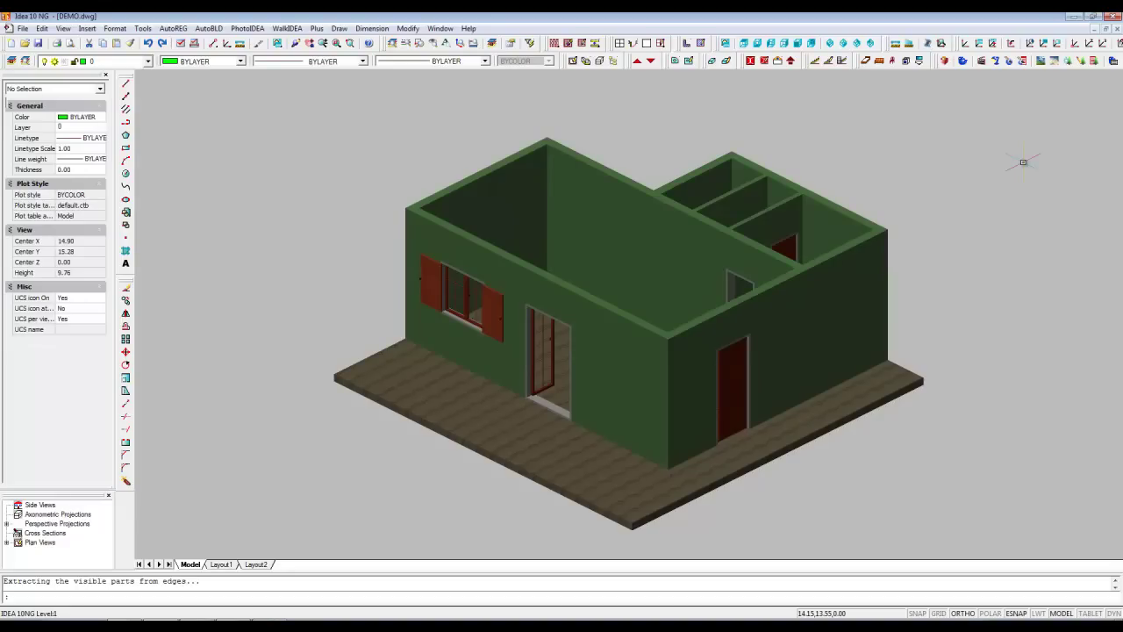
On the floor plan, draw a radius-1 circle centred in the large room, then bring up the stair types.
left_click(575, 63)
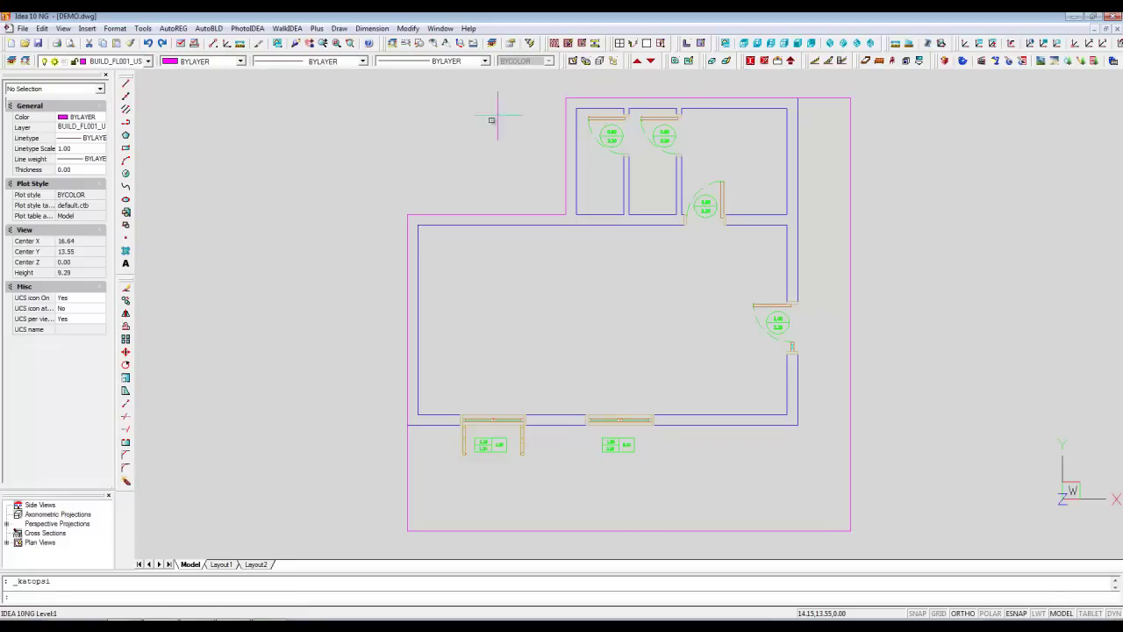
left_click(125, 173)
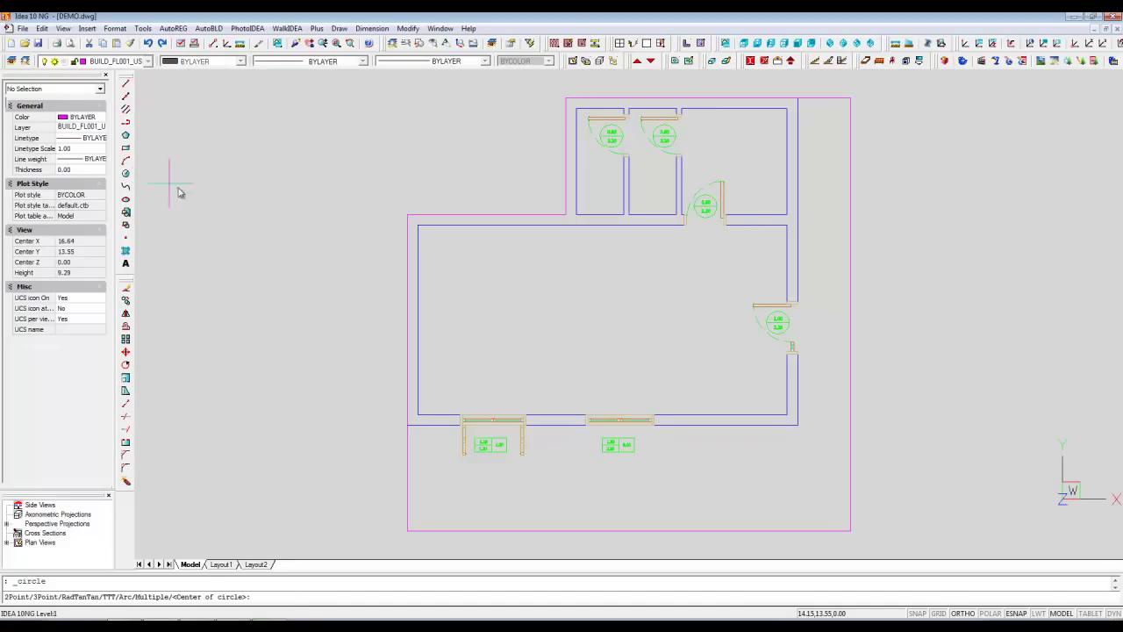
left_click(486, 291)
type("1")
key("Return")
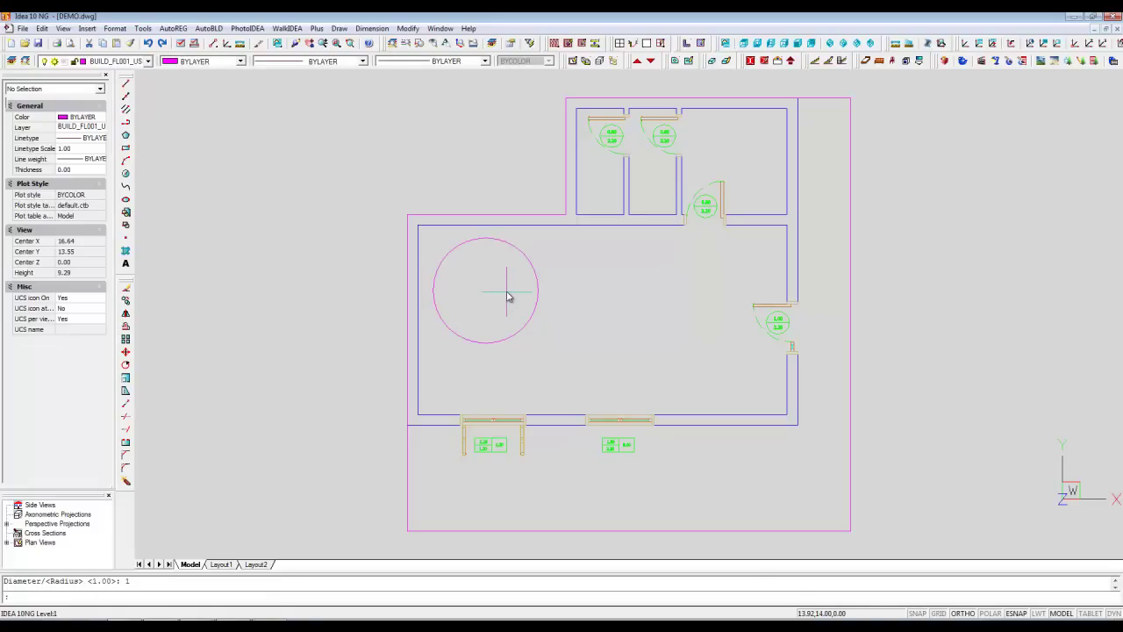
left_click(814, 60)
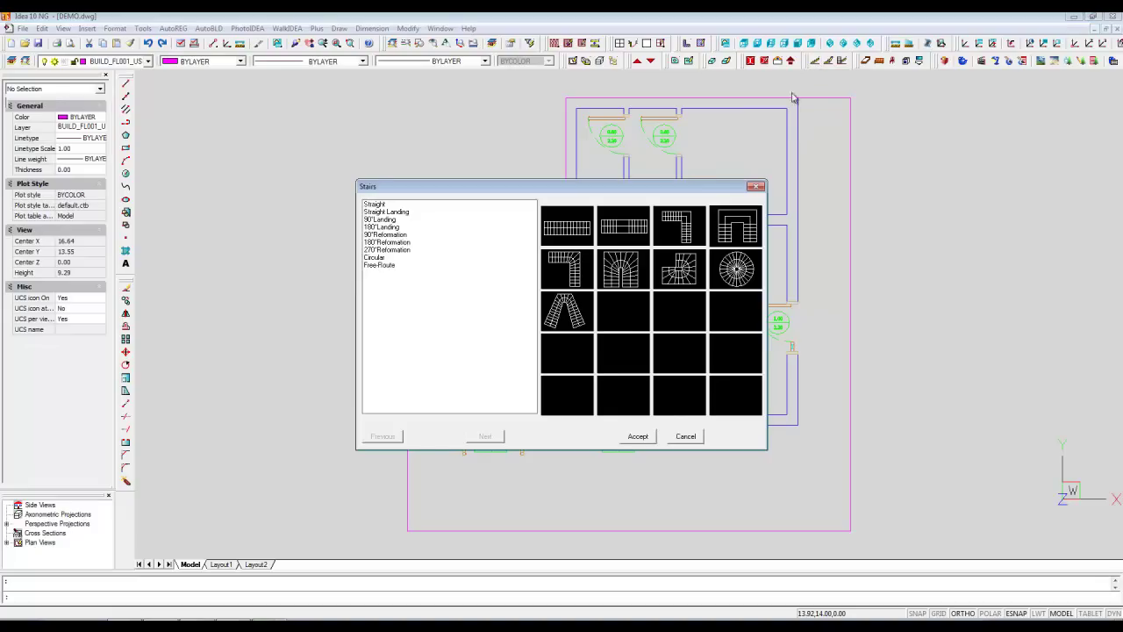
Choose circular stairs with Wood/Metal material and get ready to pick the centre.
left_click(731, 272)
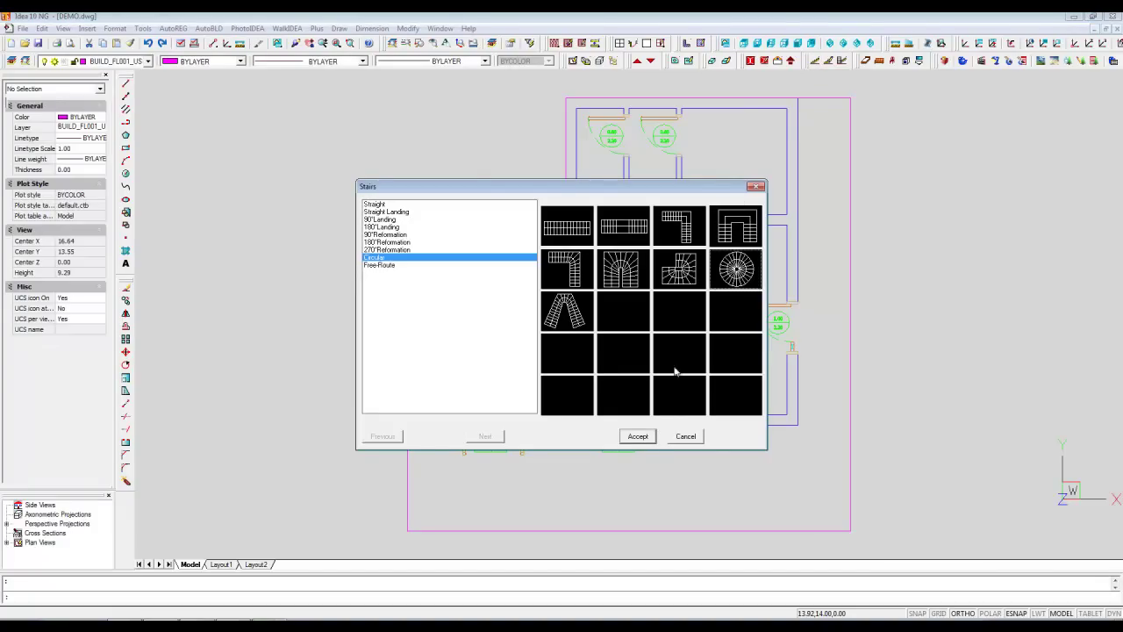
left_click(643, 435)
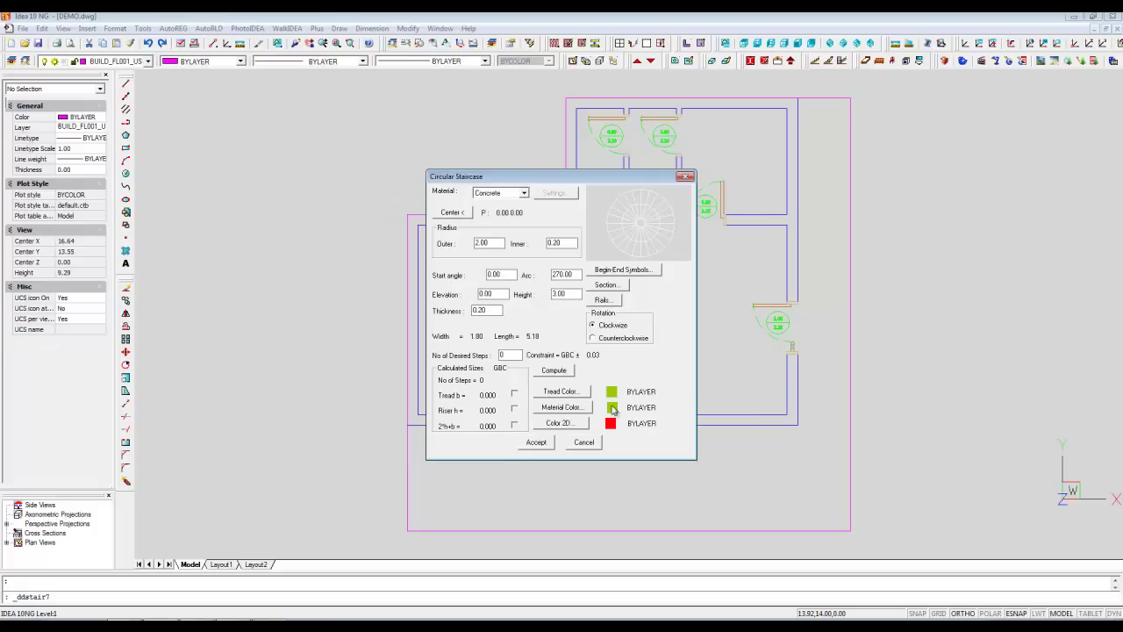
left_click(524, 193)
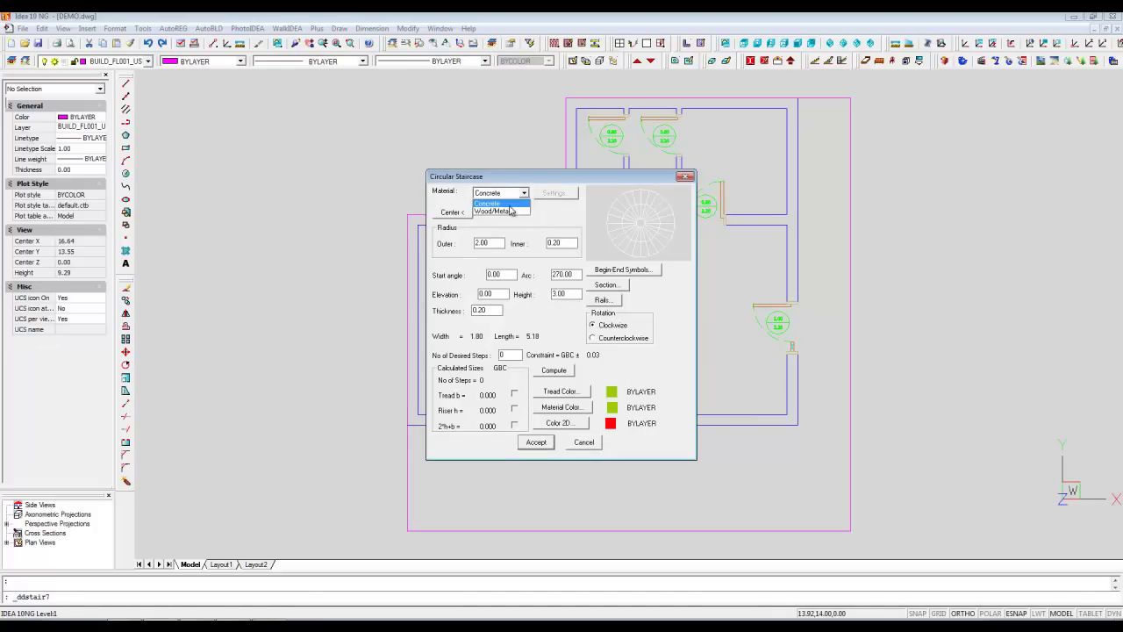
left_click(513, 211)
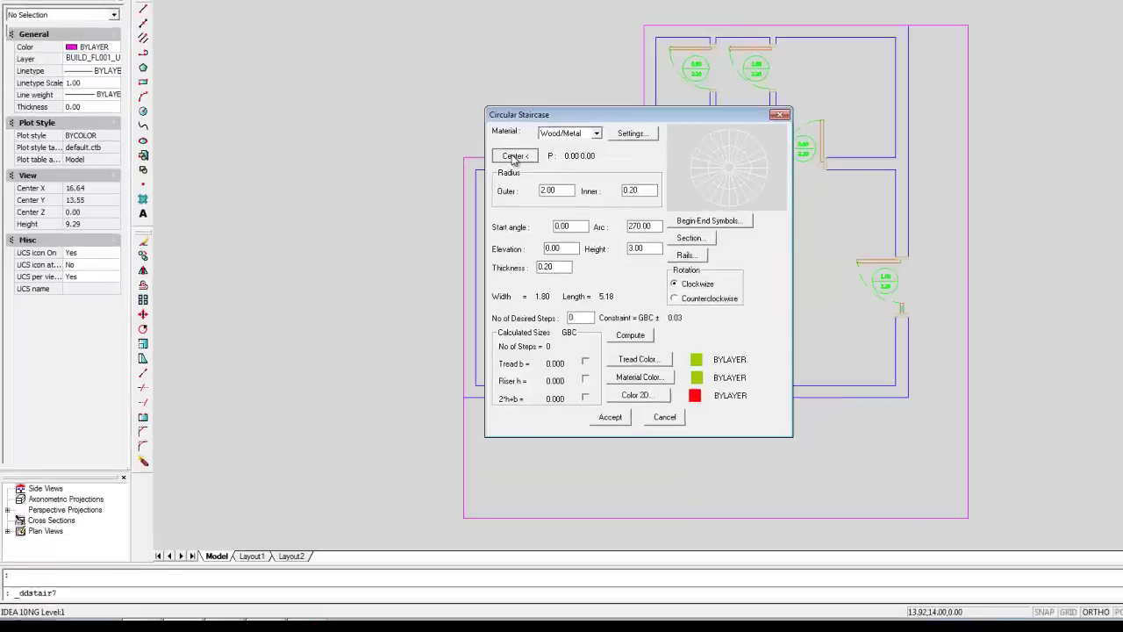
left_click(451, 212)
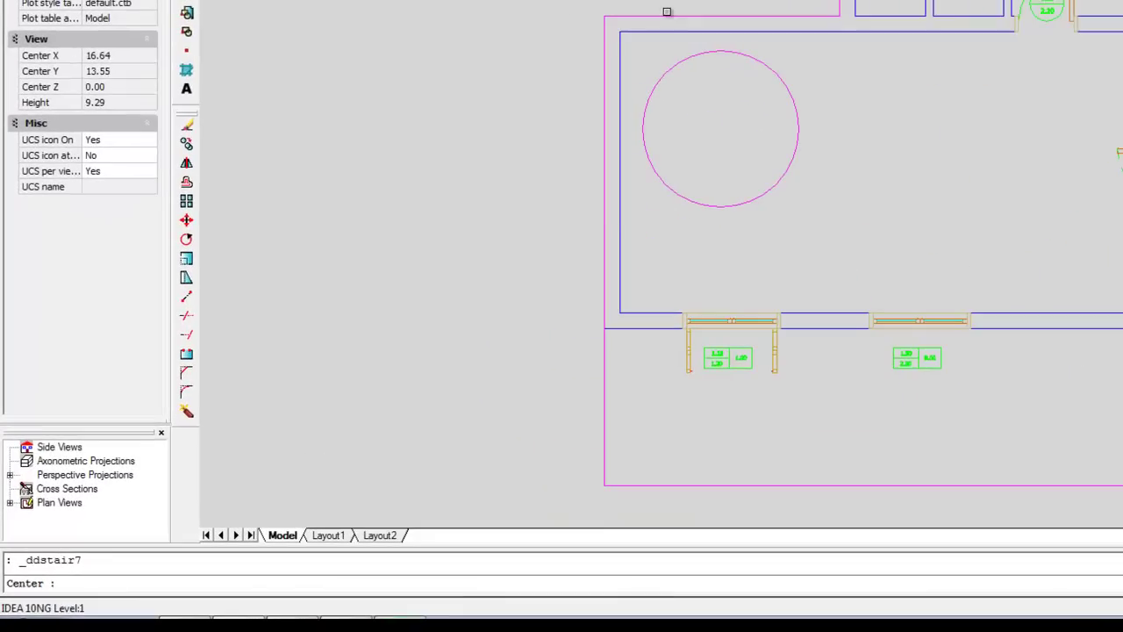
Snap the stair centre to the circle, outer radius at its edge, inner radius 0.10, full turn.
right_click(731, 126, "shift")
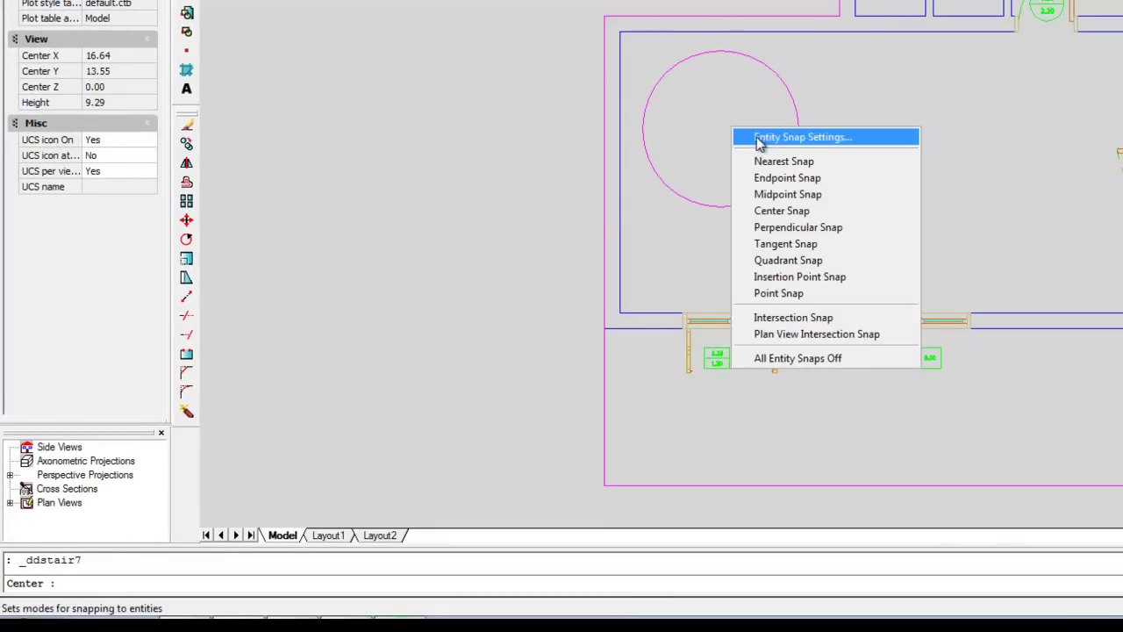
left_click(784, 210)
left_click(792, 172)
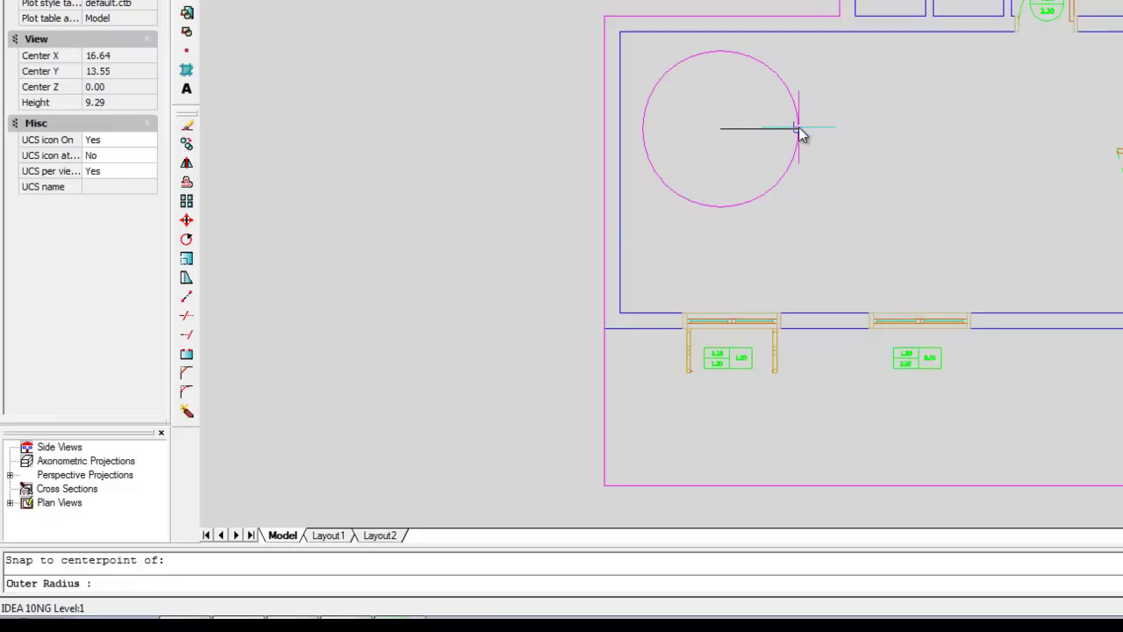
left_click(800, 129)
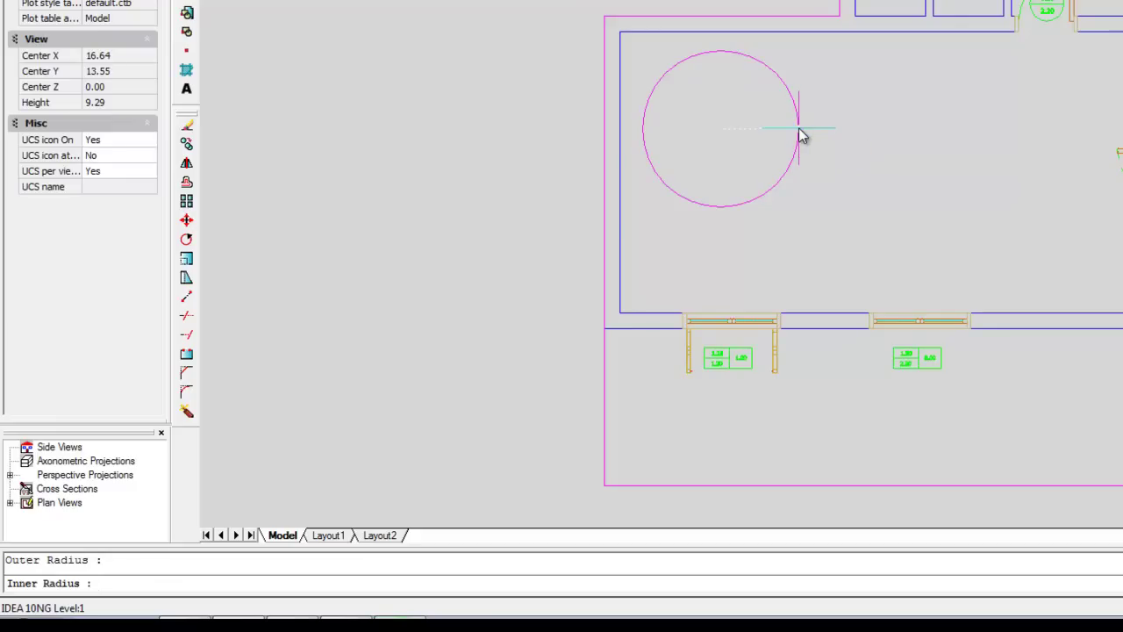
type("0.1")
key("Return")
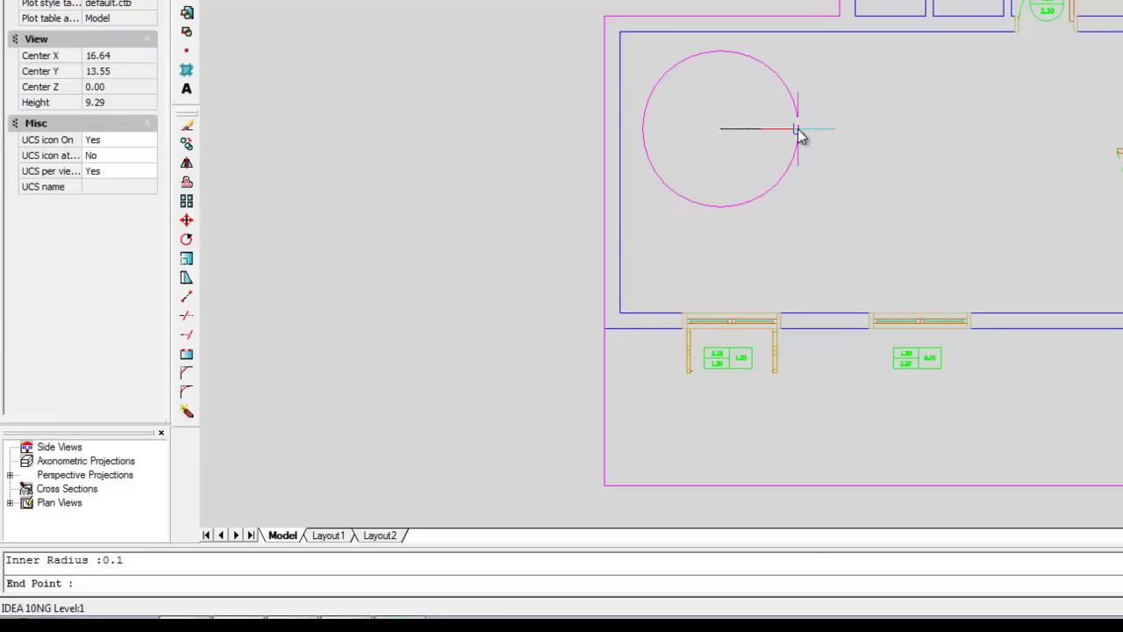
left_click(798, 129)
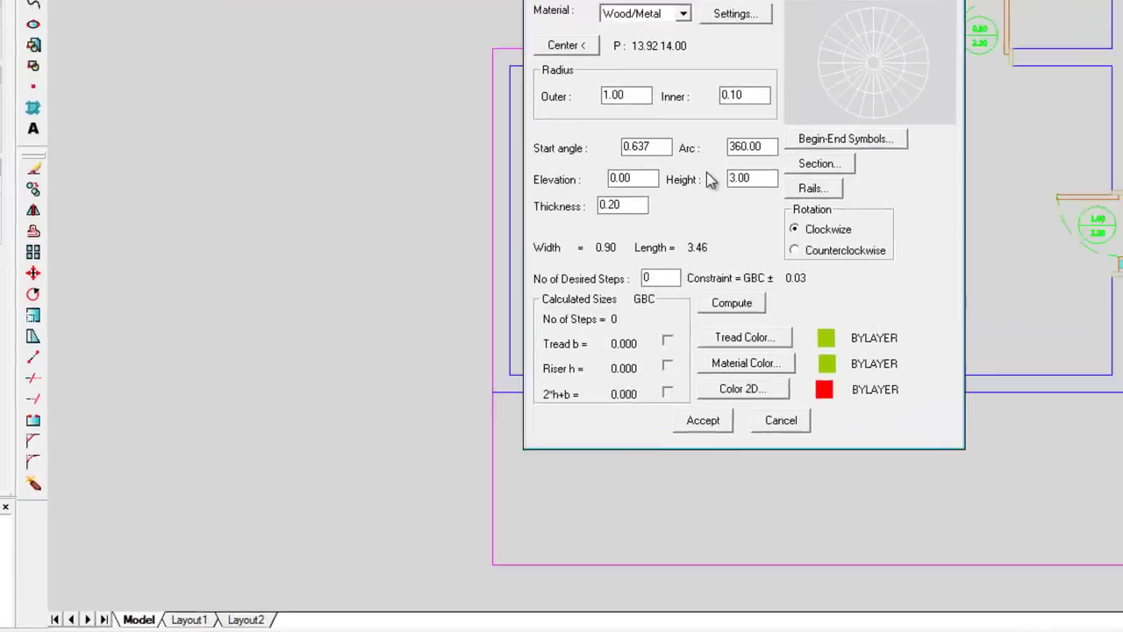
Set tread and staircase material to 32 WOOD CHERRY and the 2D line colour to blue.
left_click(569, 462)
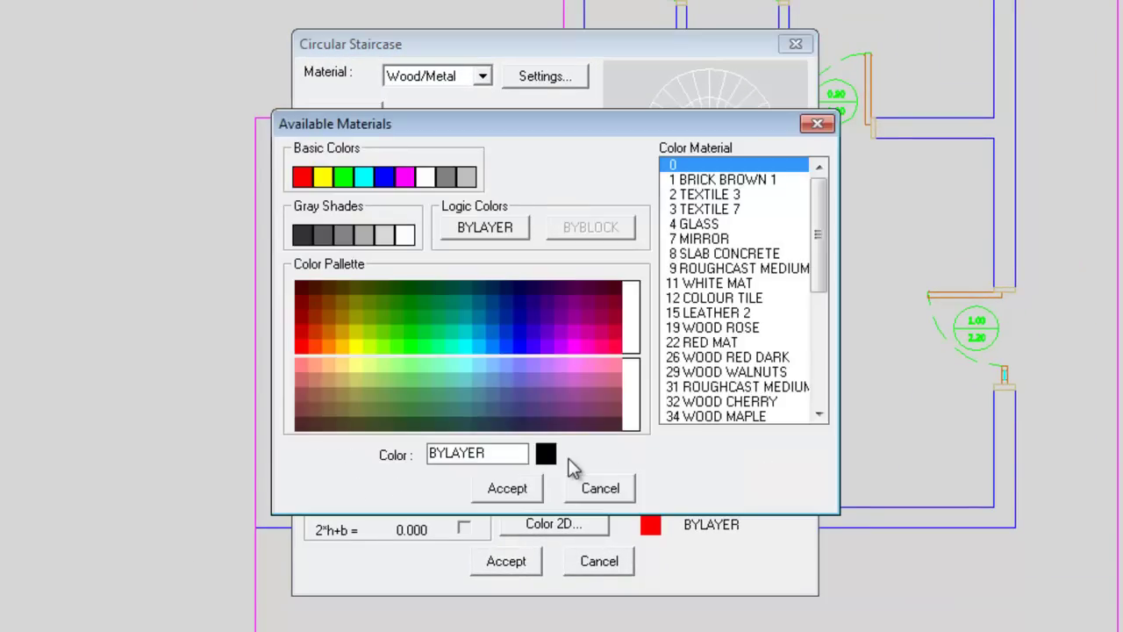
left_click(712, 402)
left_click(521, 488)
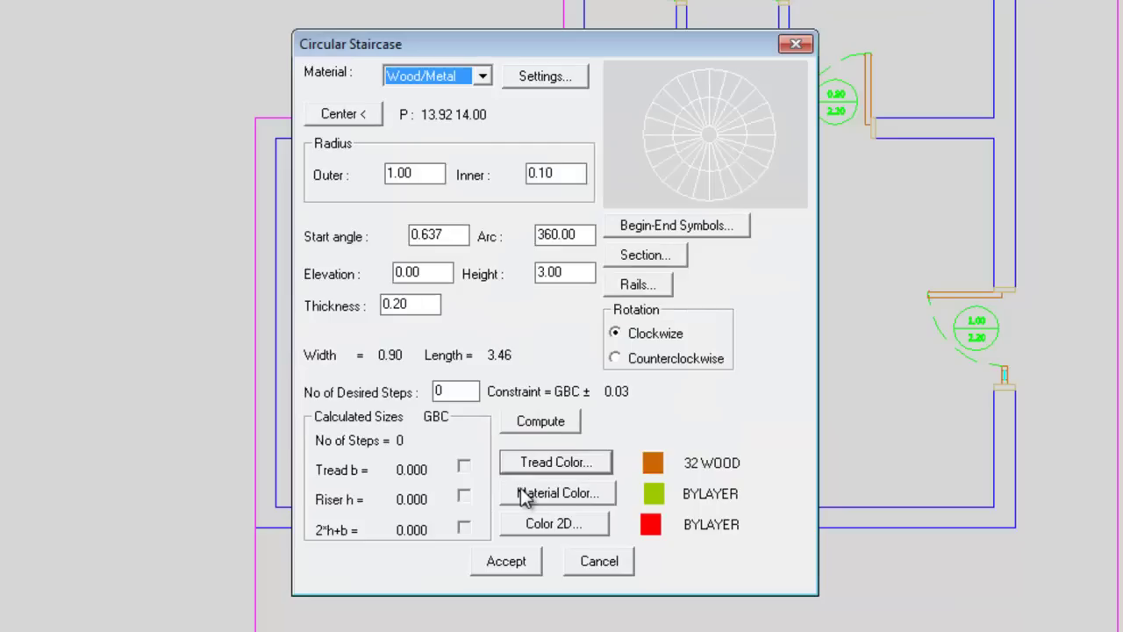
left_click(547, 500)
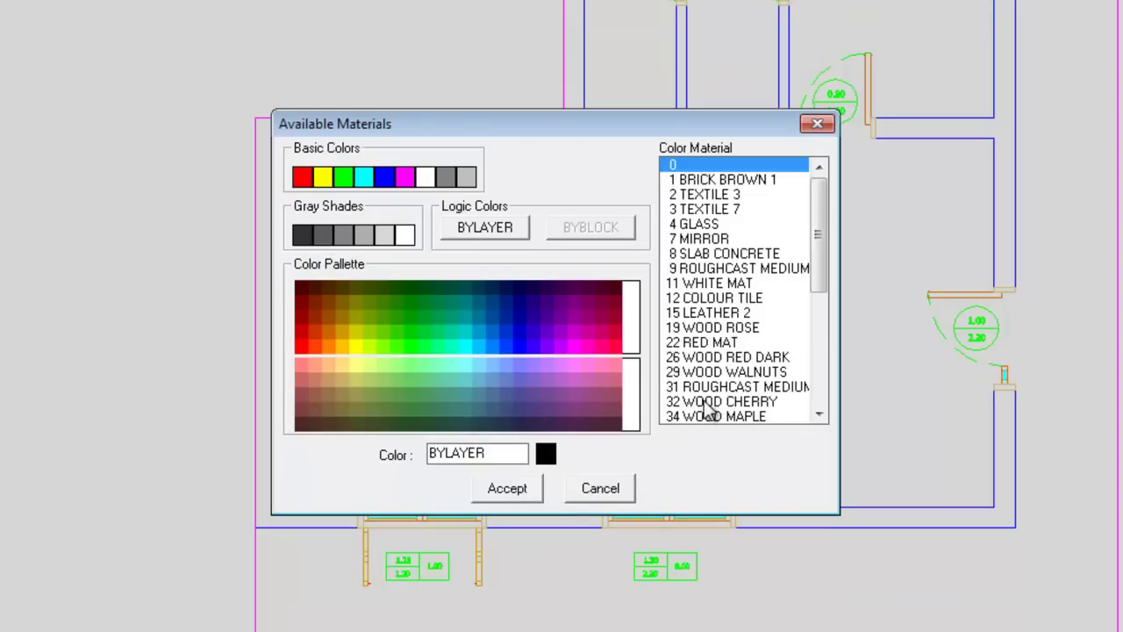
left_click(705, 404)
left_click(507, 488)
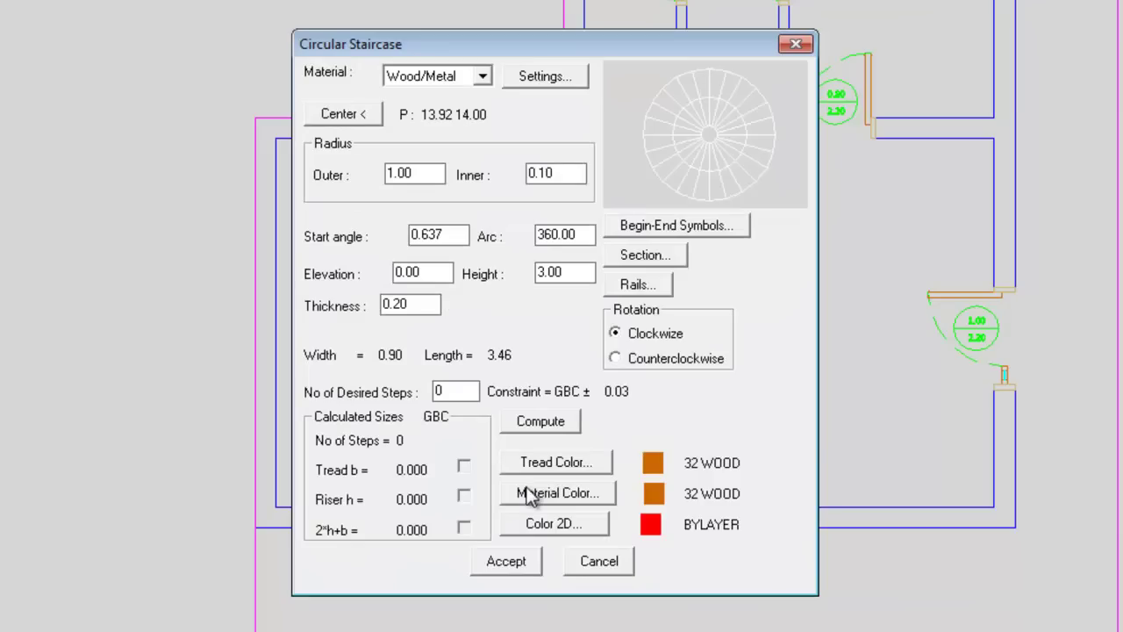
left_click(548, 523)
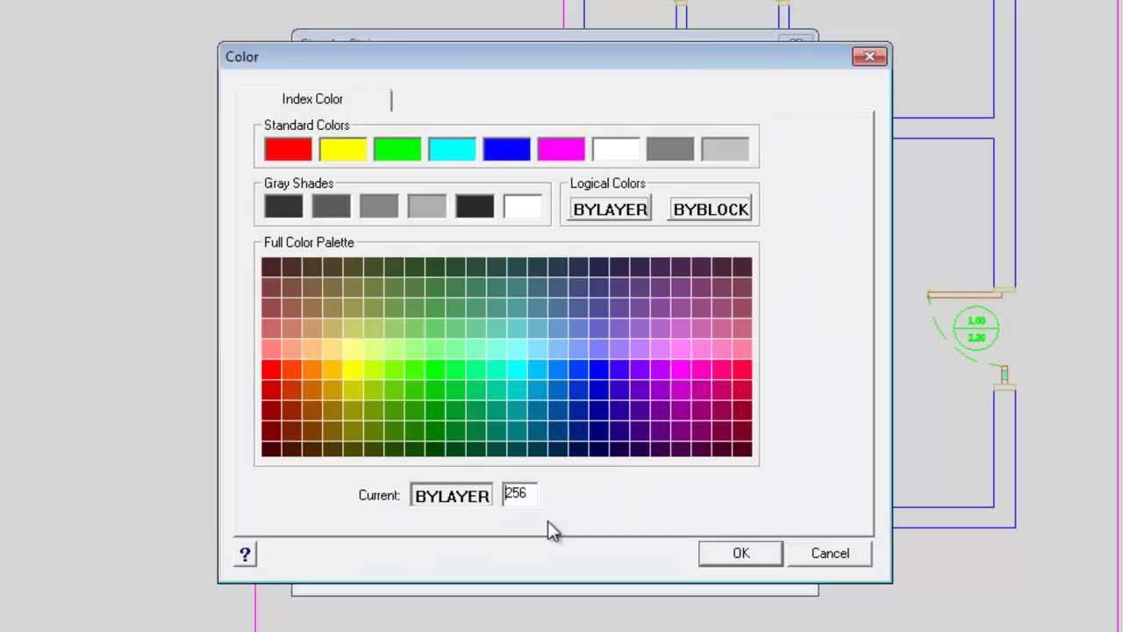
left_click(506, 151)
left_click(733, 553)
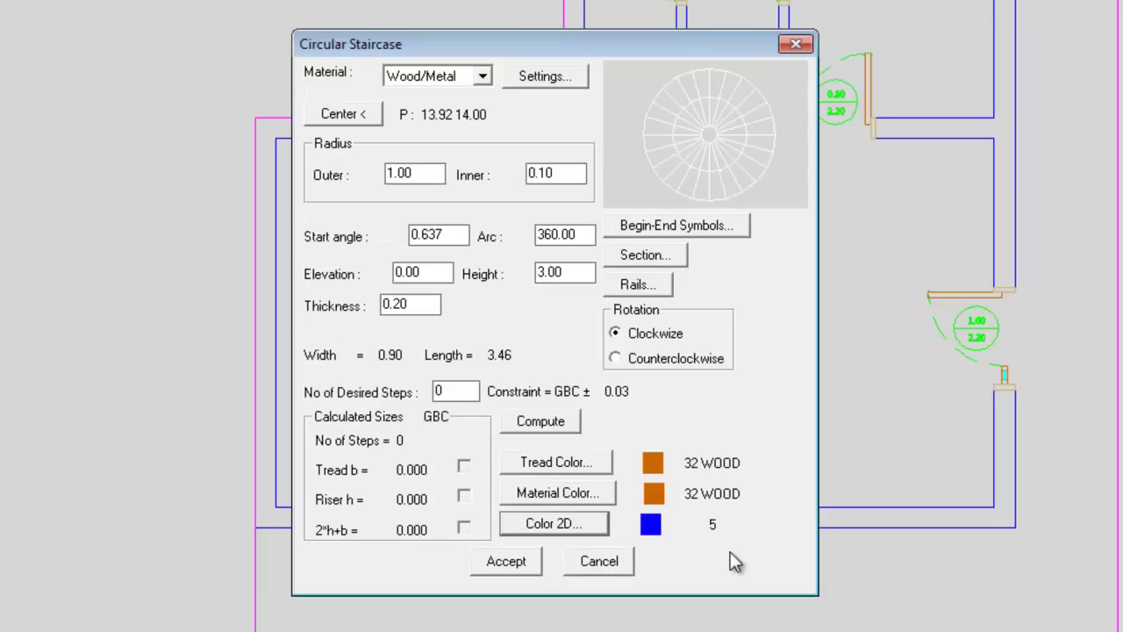
Make the stairs counterclockwise with 16 computed steps and create the staircase.
left_click(616, 359)
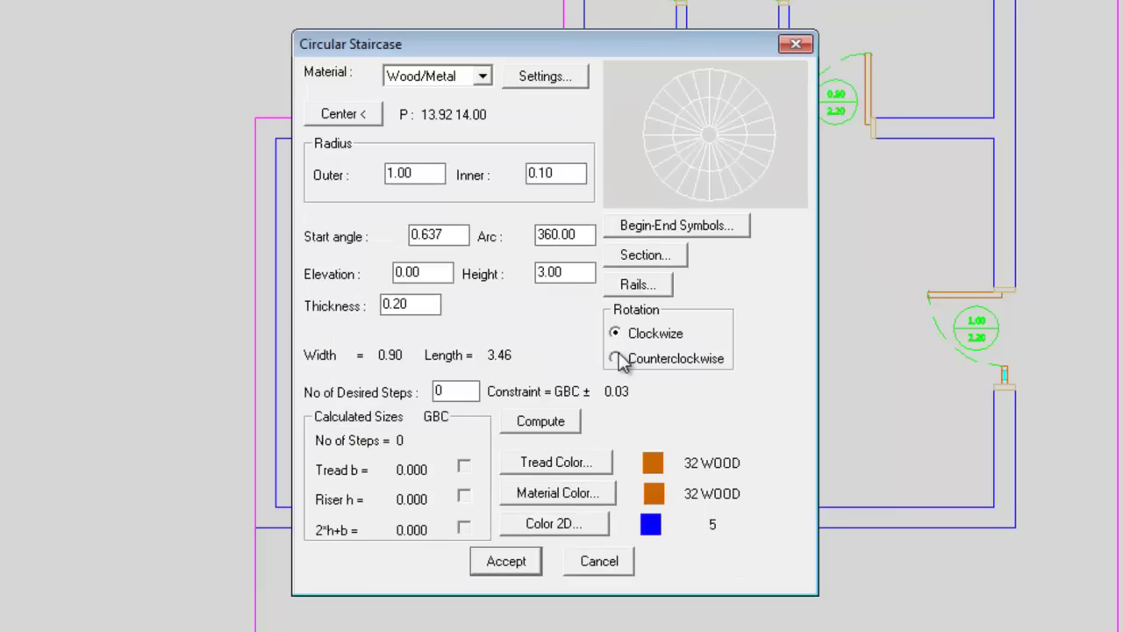
double_click(441, 391)
type("16")
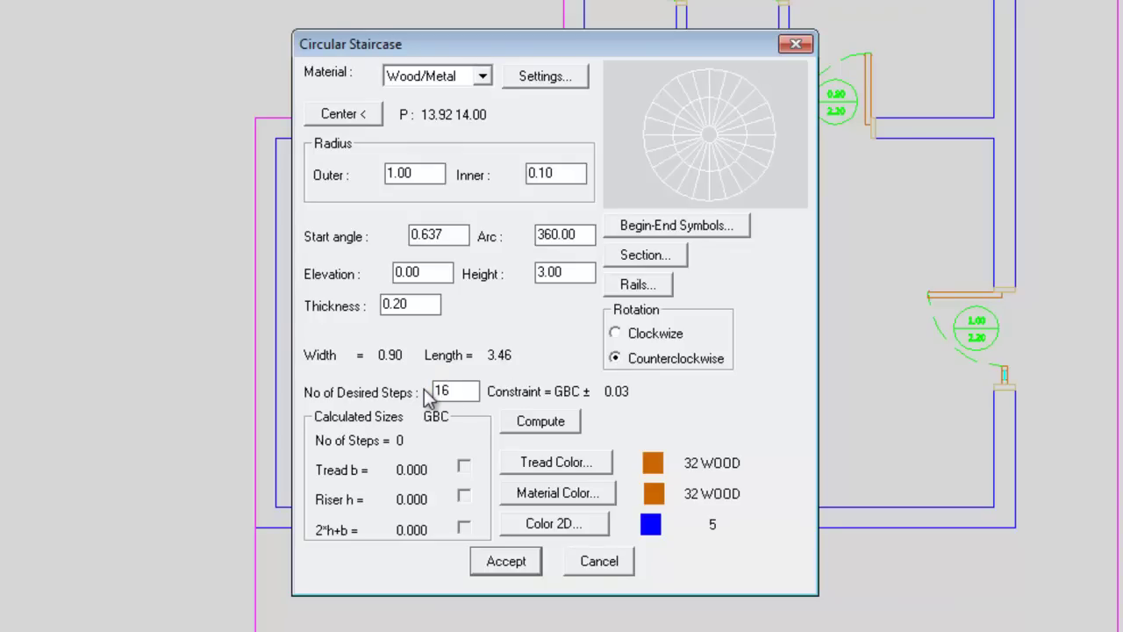
left_click(520, 419)
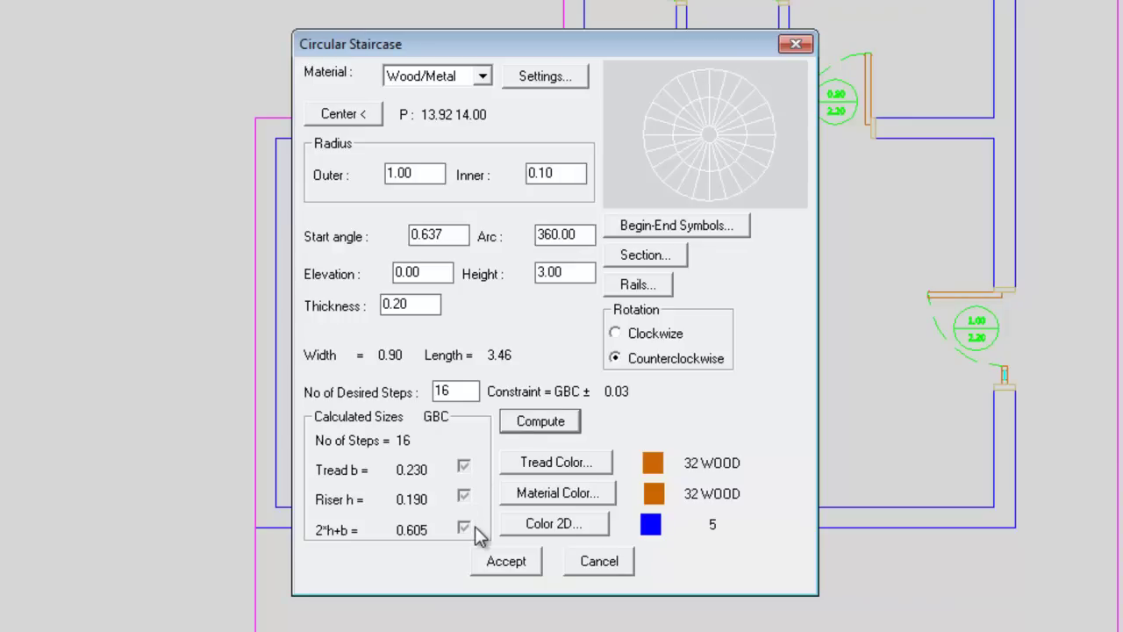
left_click(507, 561)
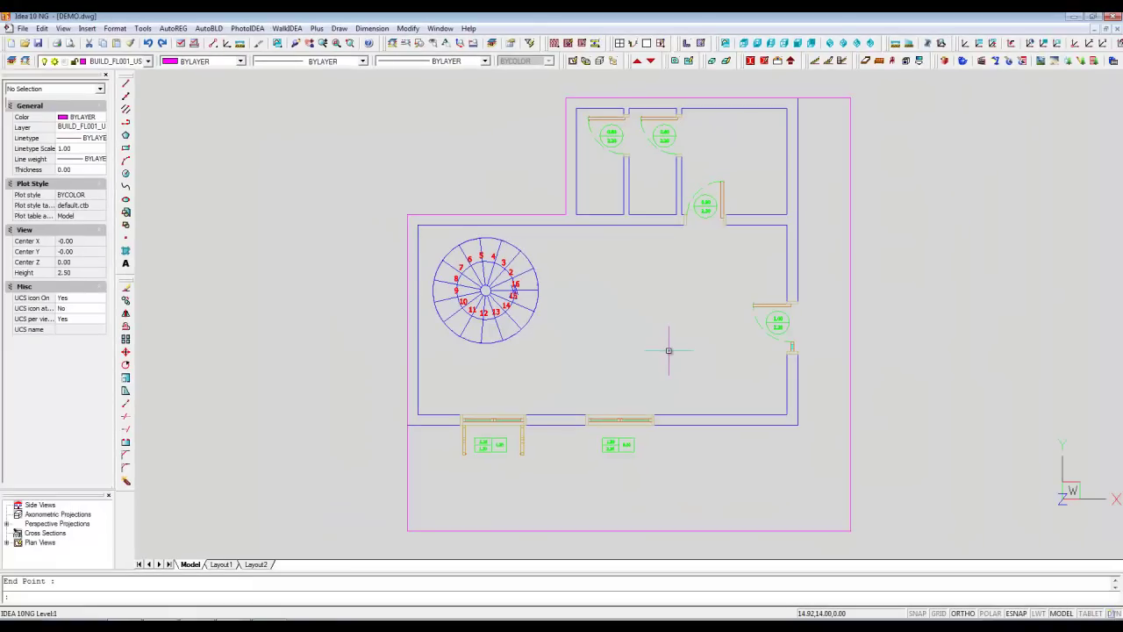
Switch the house to a 3D wireframe view and bring up the AutoBLD commands.
left_click(585, 61)
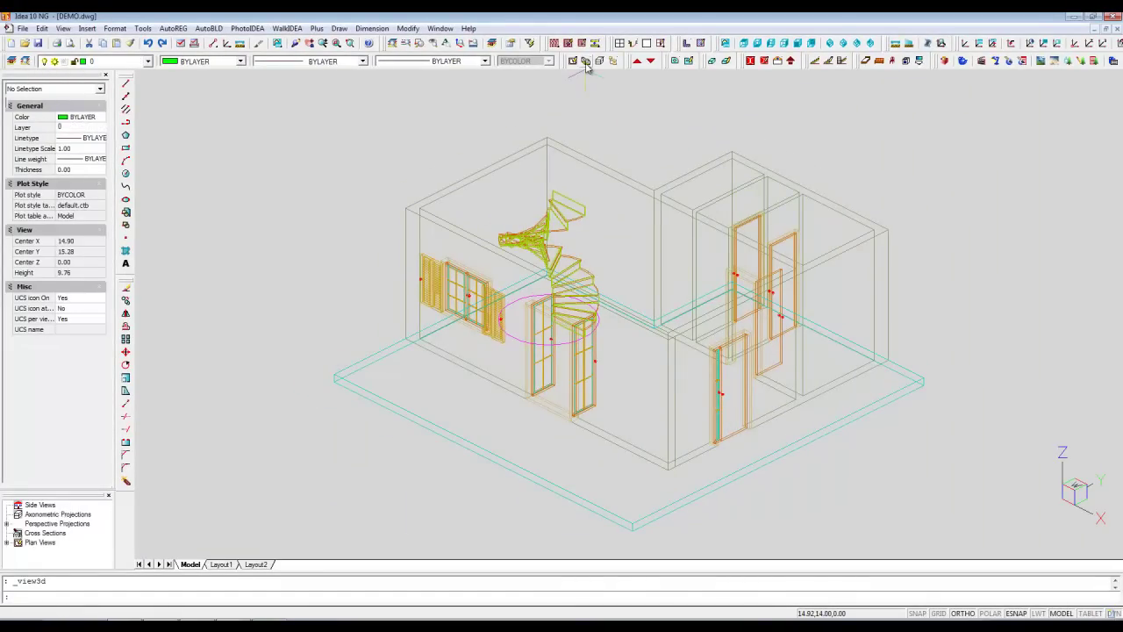
left_click(214, 30)
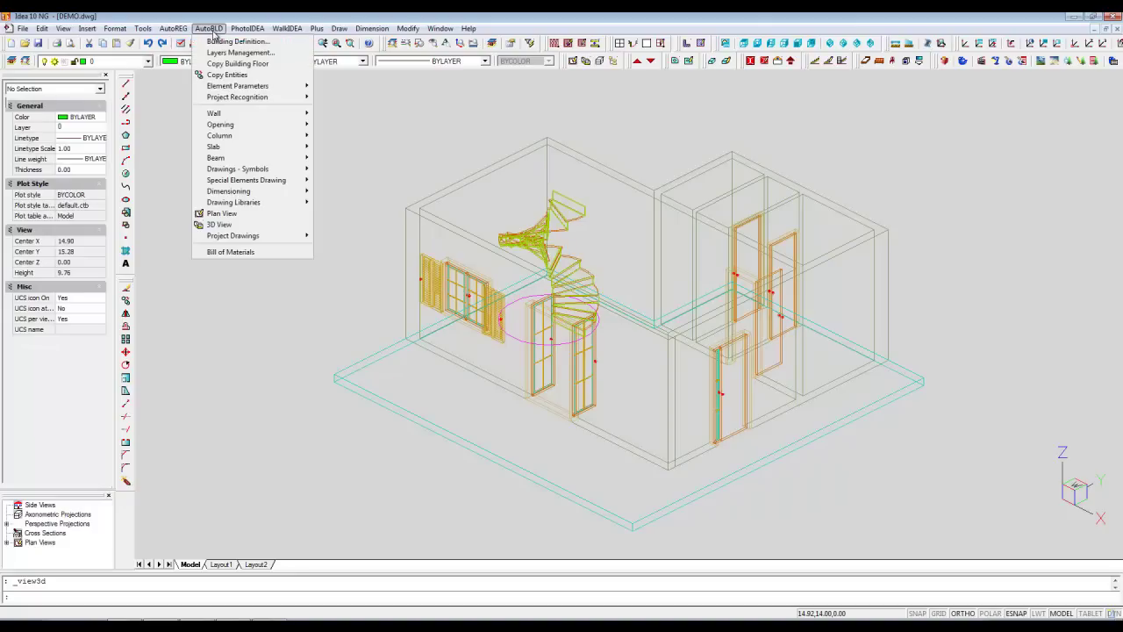
mouse_move(238, 86)
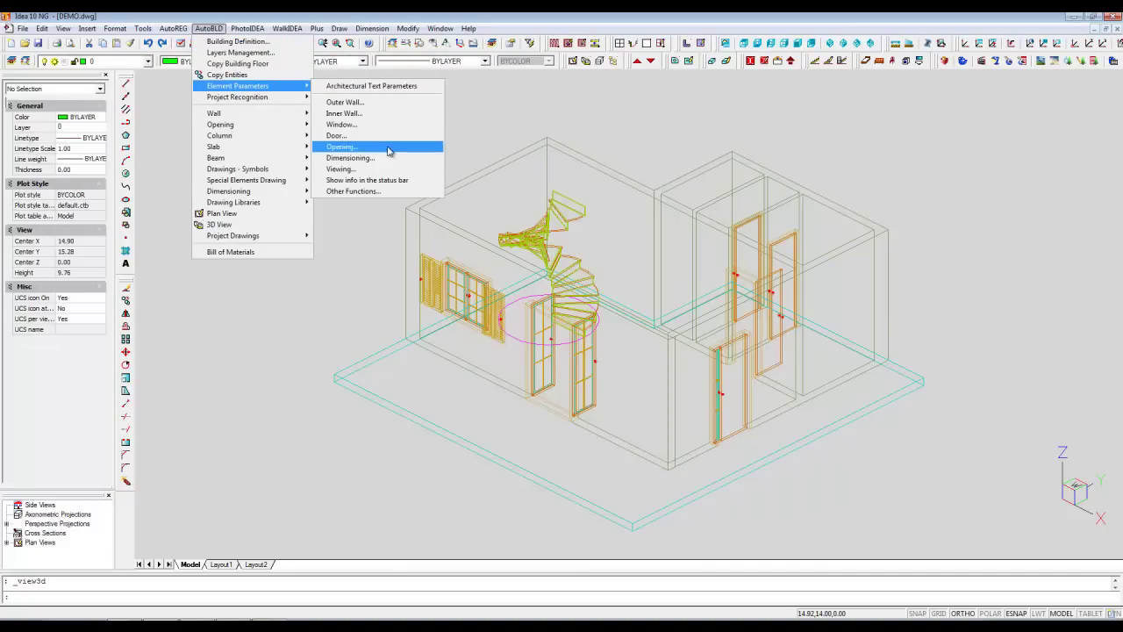
Change the viewing elevation from 30° to 45° to redraw the house with hidden lines.
left_click(341, 168)
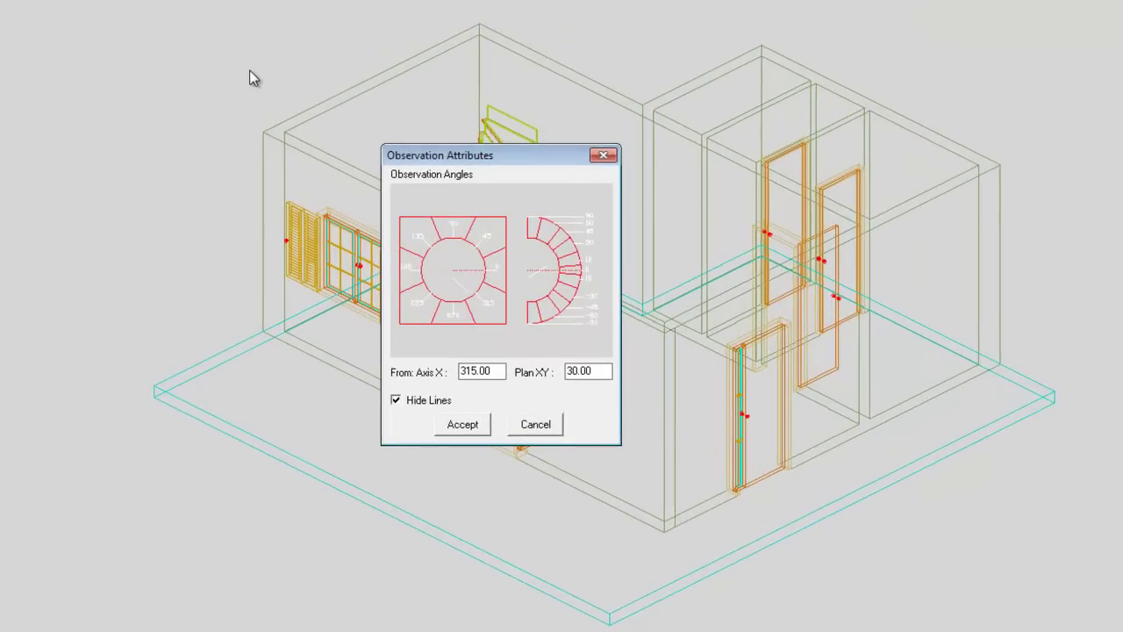
left_click_drag(602, 372, 567, 373)
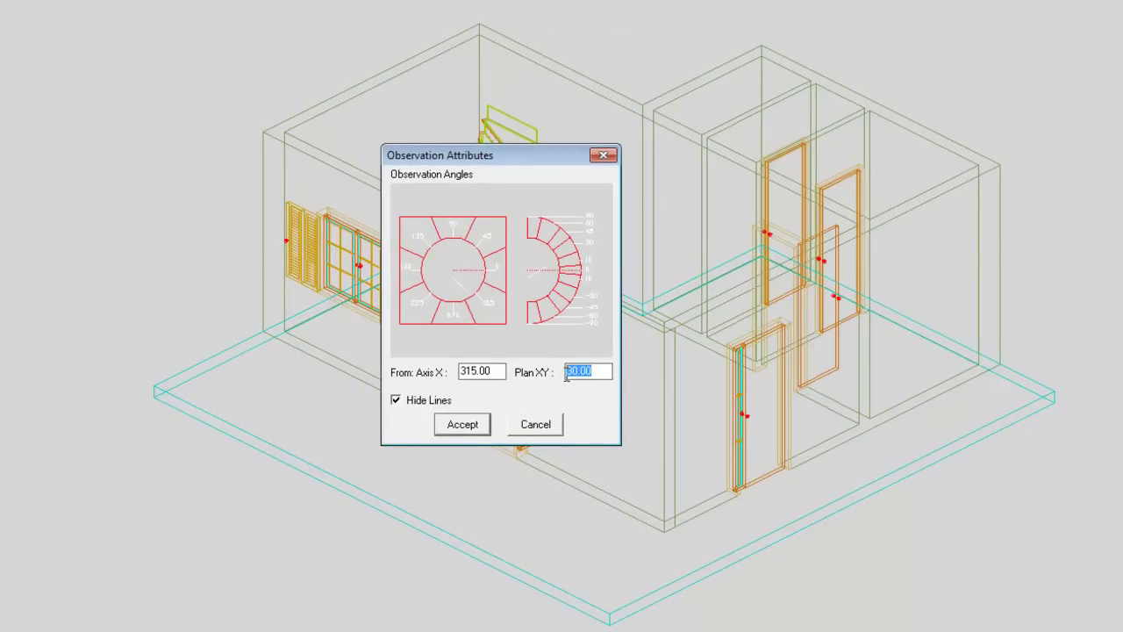
type("45")
left_click(465, 424)
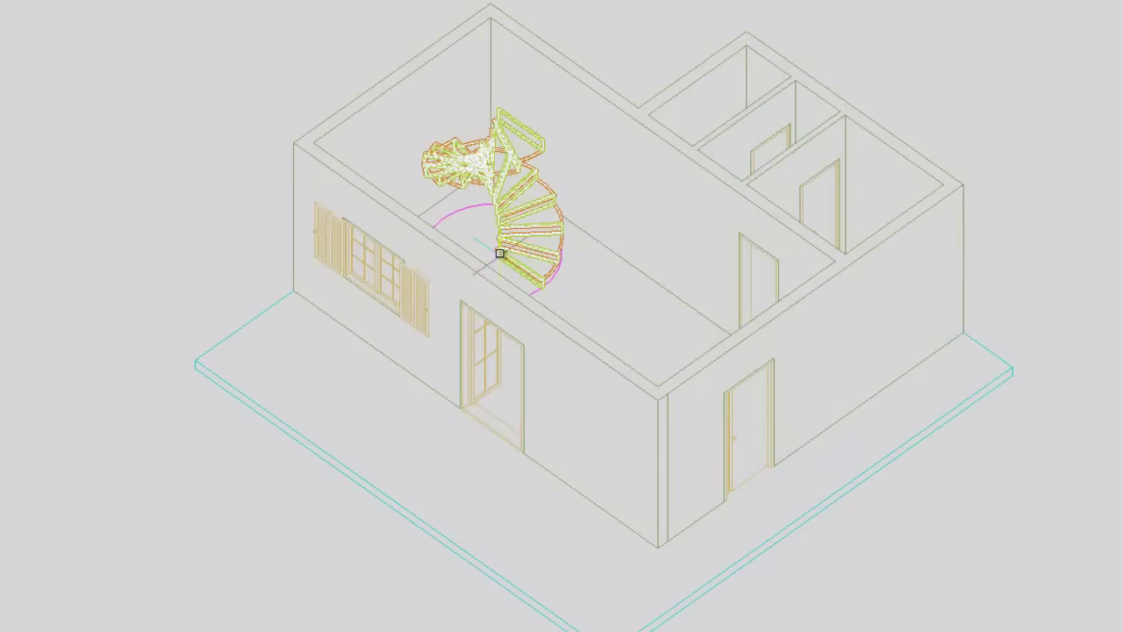
Edit the spiral staircase to a clockwise 320° arc with 15 computed steps.
double_click(503, 192)
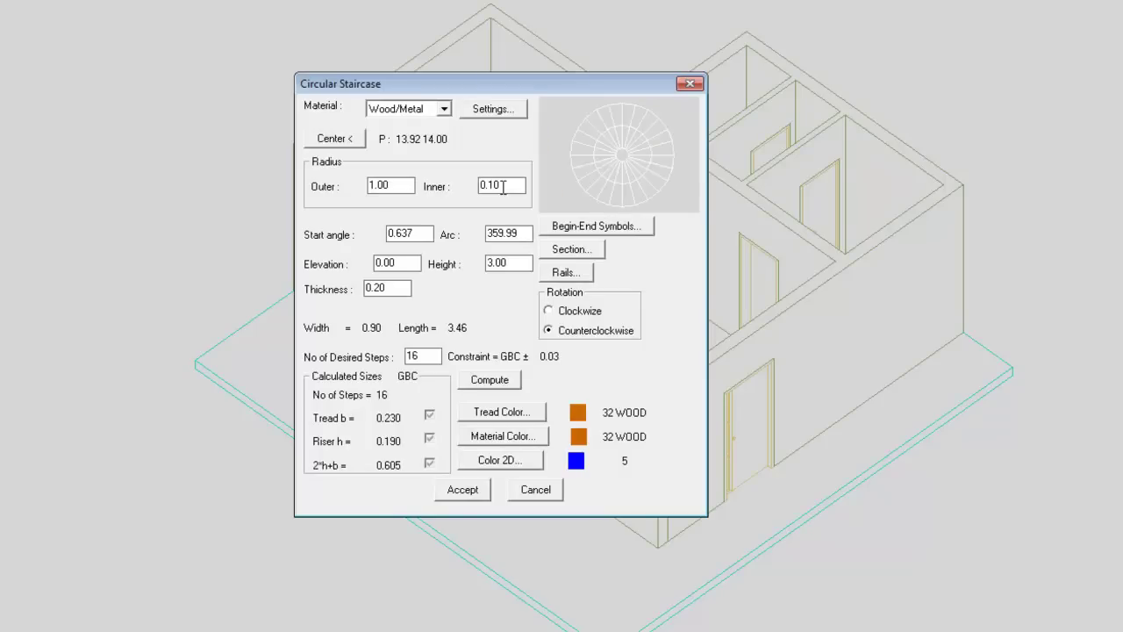
left_click_drag(524, 234, 481, 239)
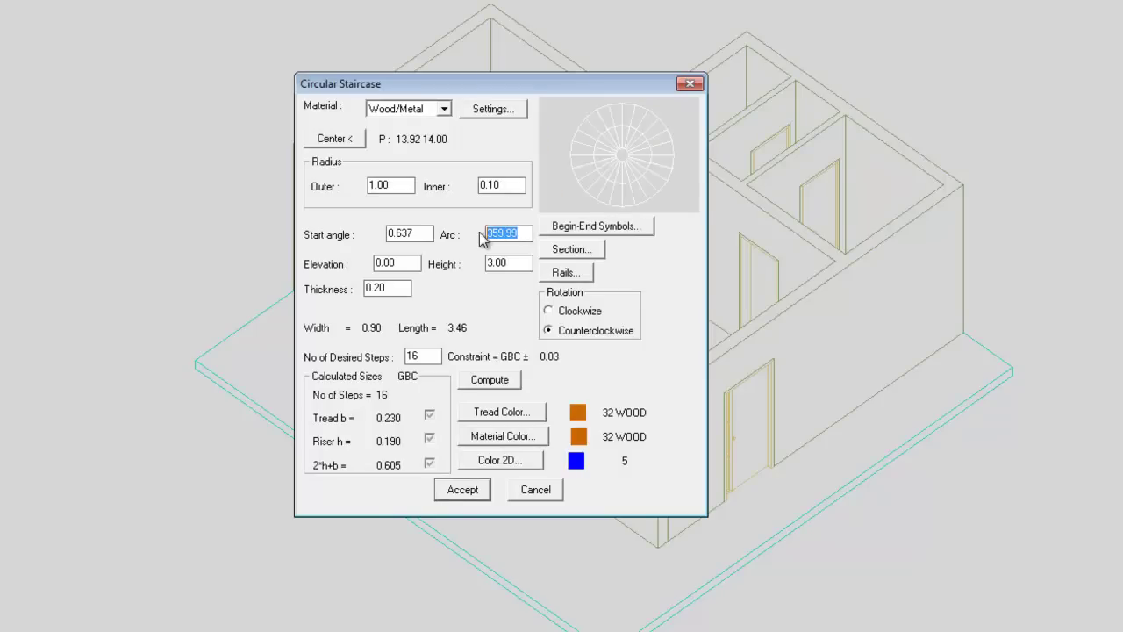
type("320")
left_click(549, 310)
left_click(430, 355)
type("15")
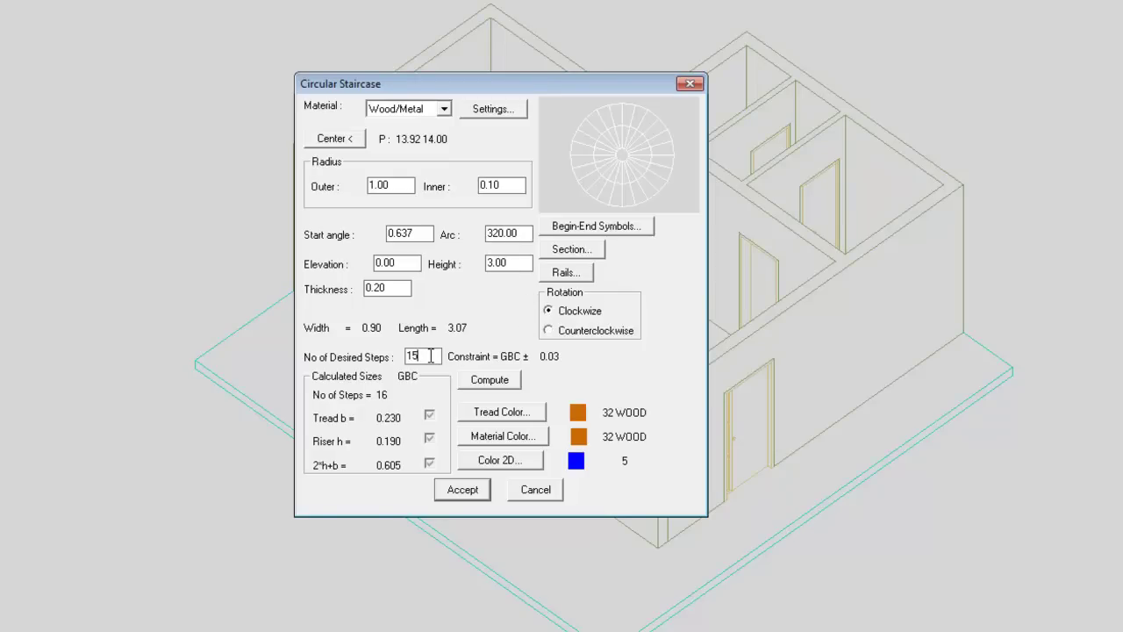
left_click(474, 382)
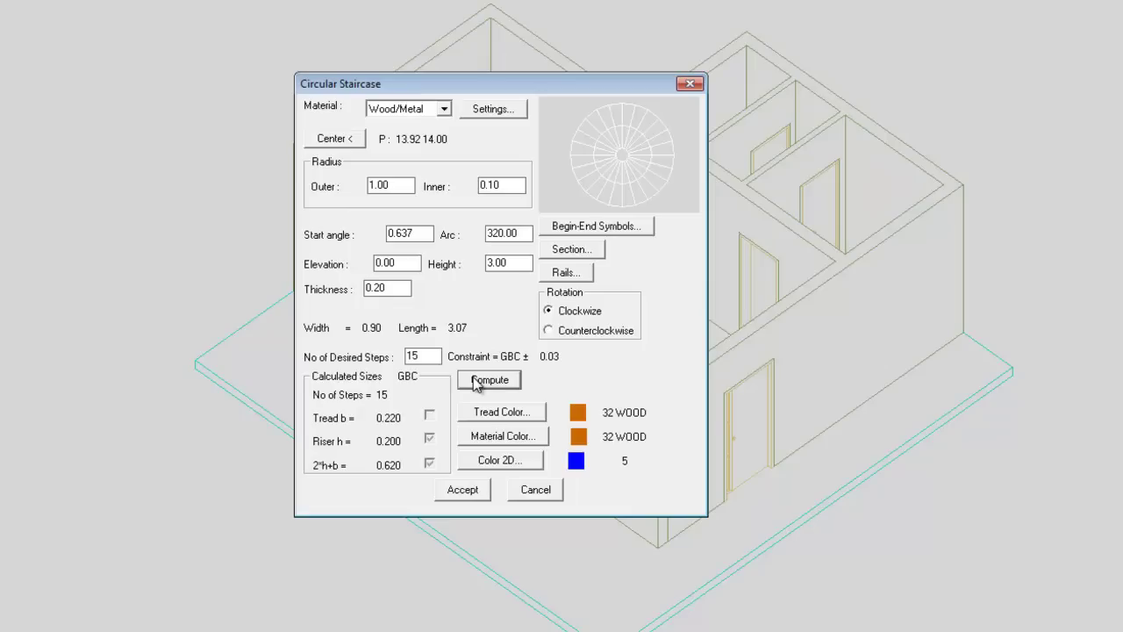
left_click(465, 496)
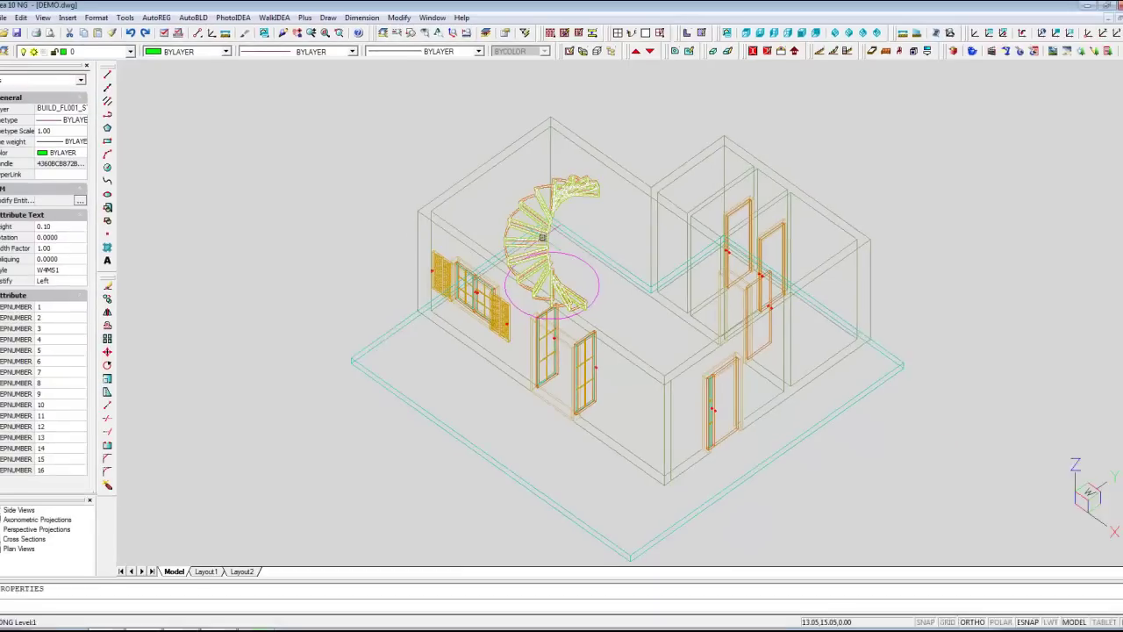
Give the staircase's left side a Rail with handrail elevation 0.90 and 2 intermediate handrails.
double_click(547, 246)
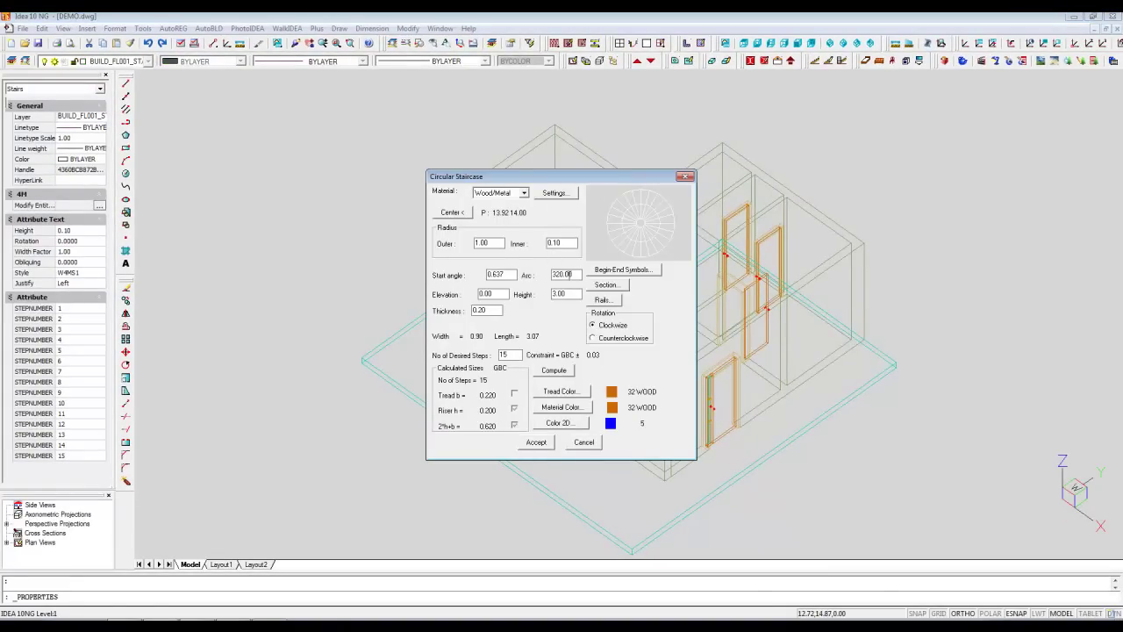
left_click(603, 301)
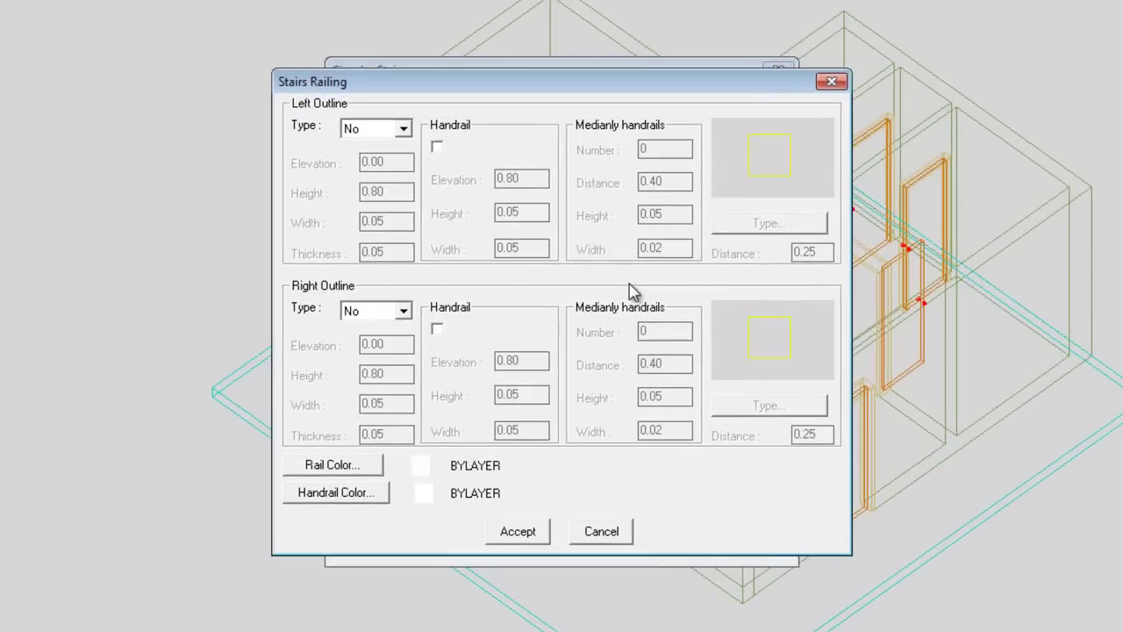
left_click(404, 129)
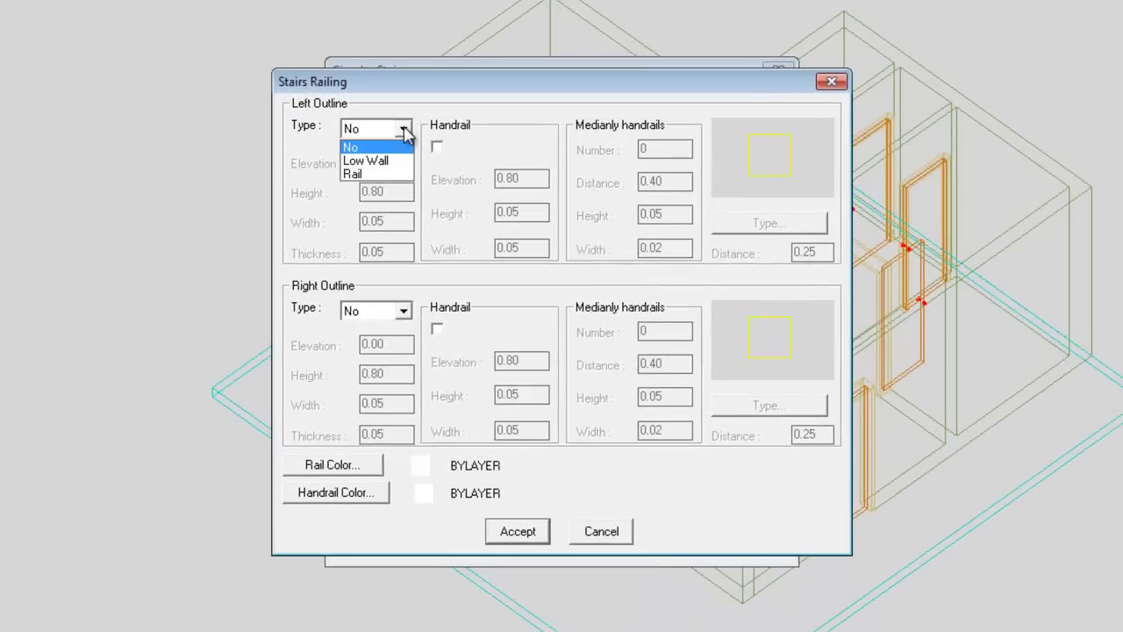
left_click(382, 172)
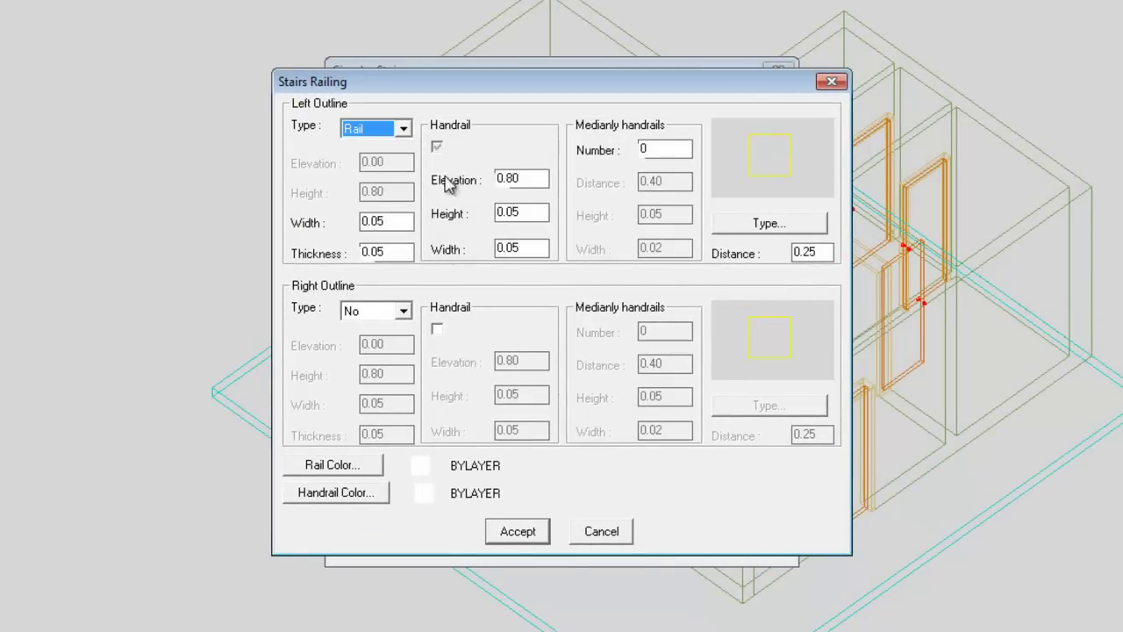
left_click(530, 178)
type("0.9")
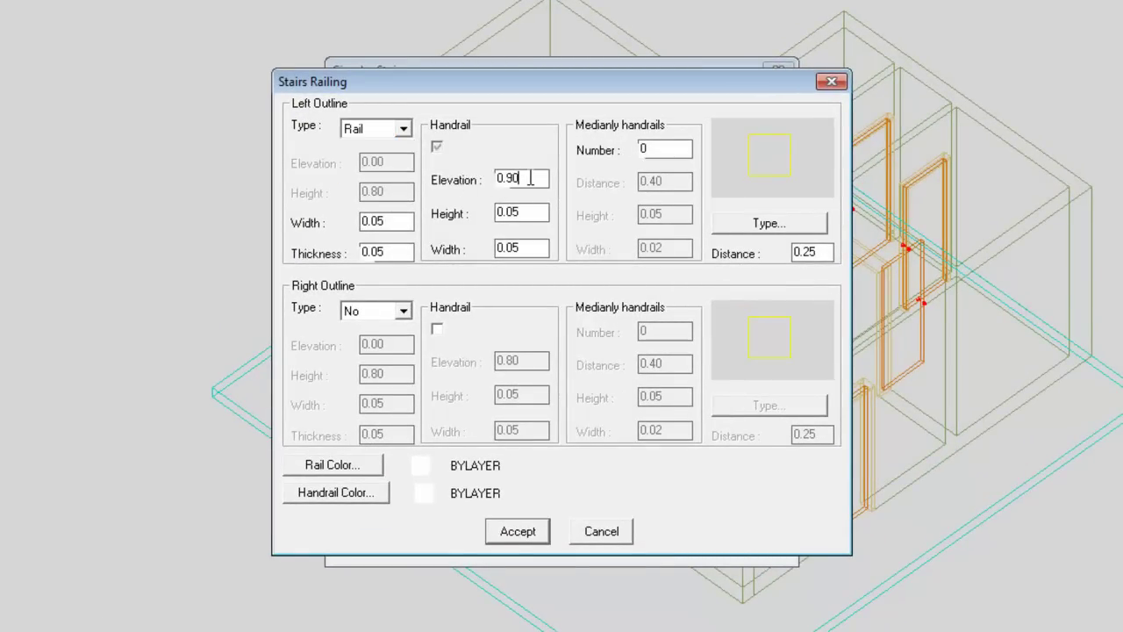
double_click(645, 149)
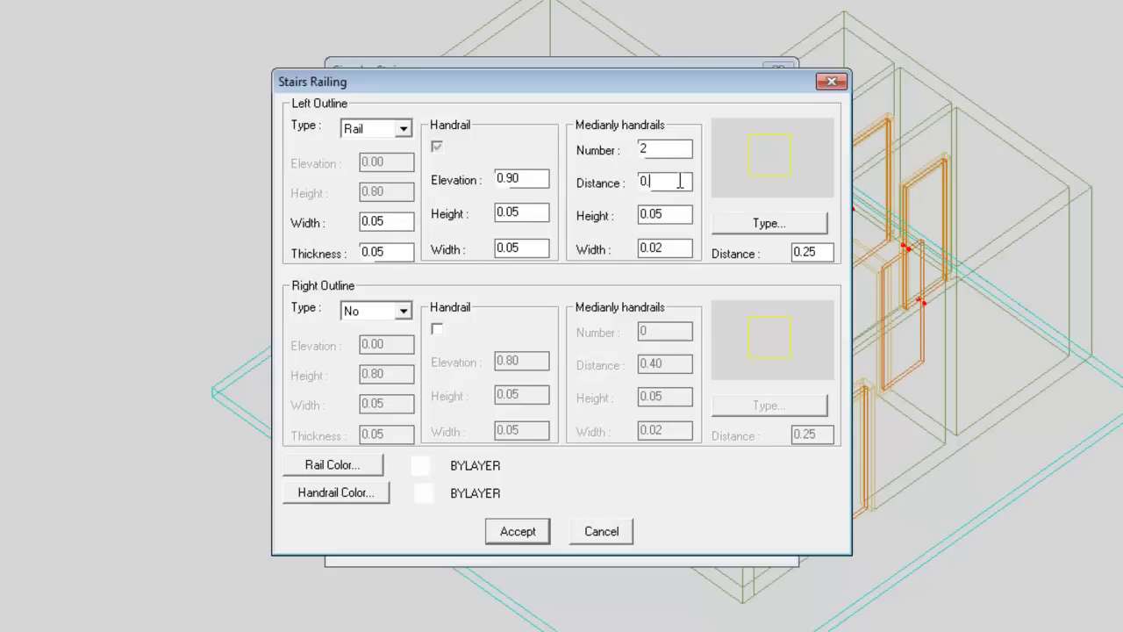
left_click(665, 182)
type("30")
Use a circular rail profile with 0.30 spacing distance.
left_click(767, 223)
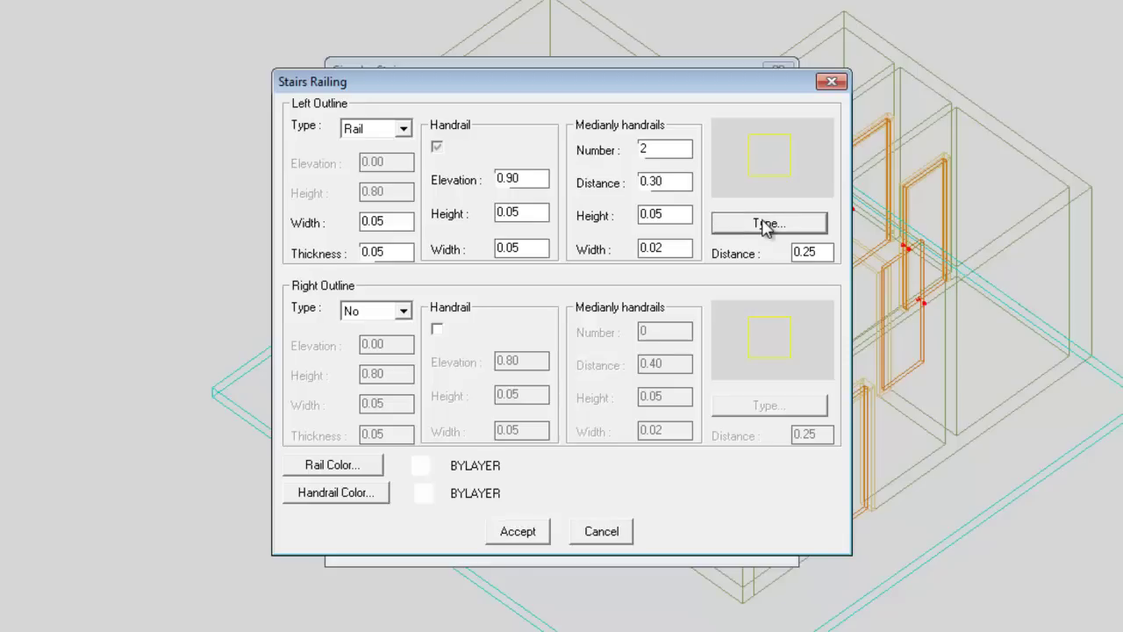
left_click(537, 226)
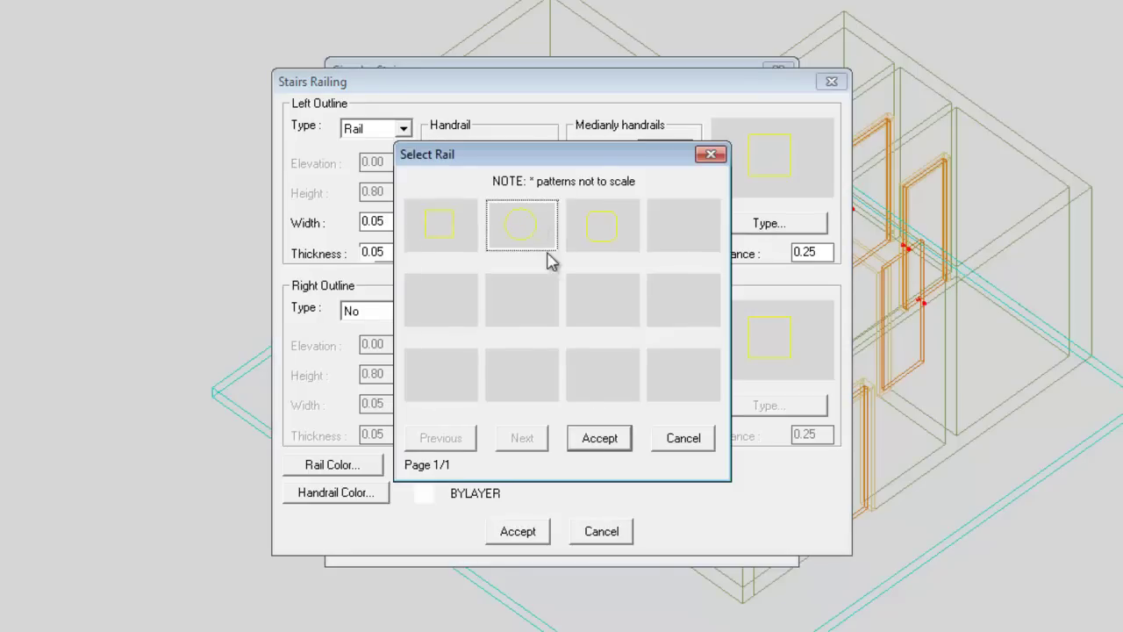
left_click(586, 444)
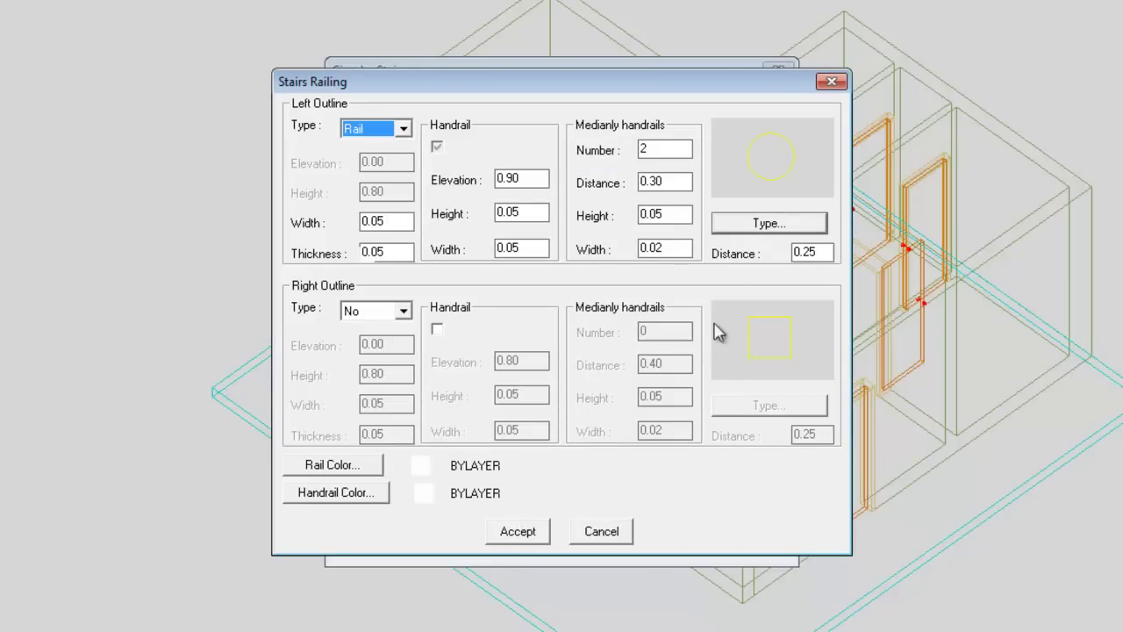
left_click(824, 254)
type("0.3")
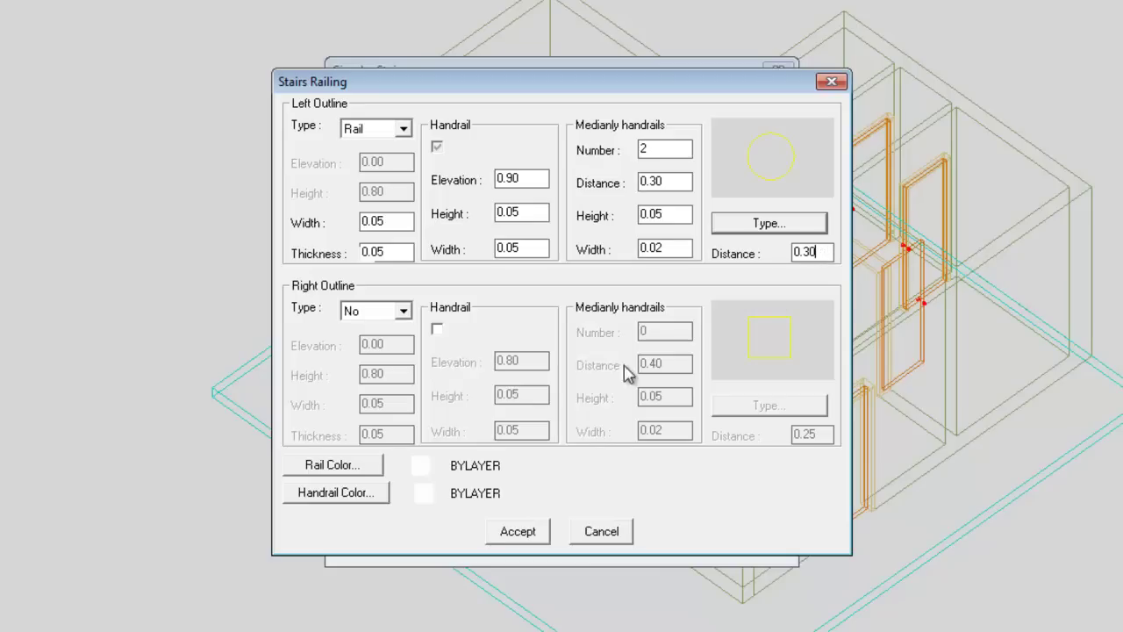
left_click(369, 465)
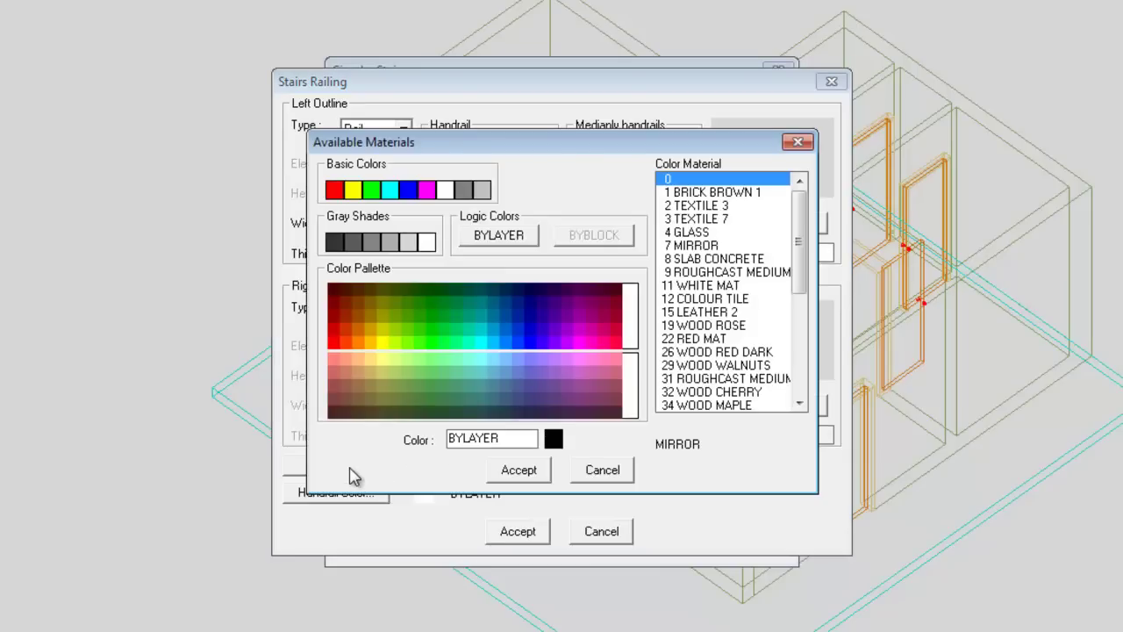
Colour the rail 22 RED MAT and the handrail 11 WHITE MAT, then accept the railing settings.
left_click(714, 339)
left_click(518, 469)
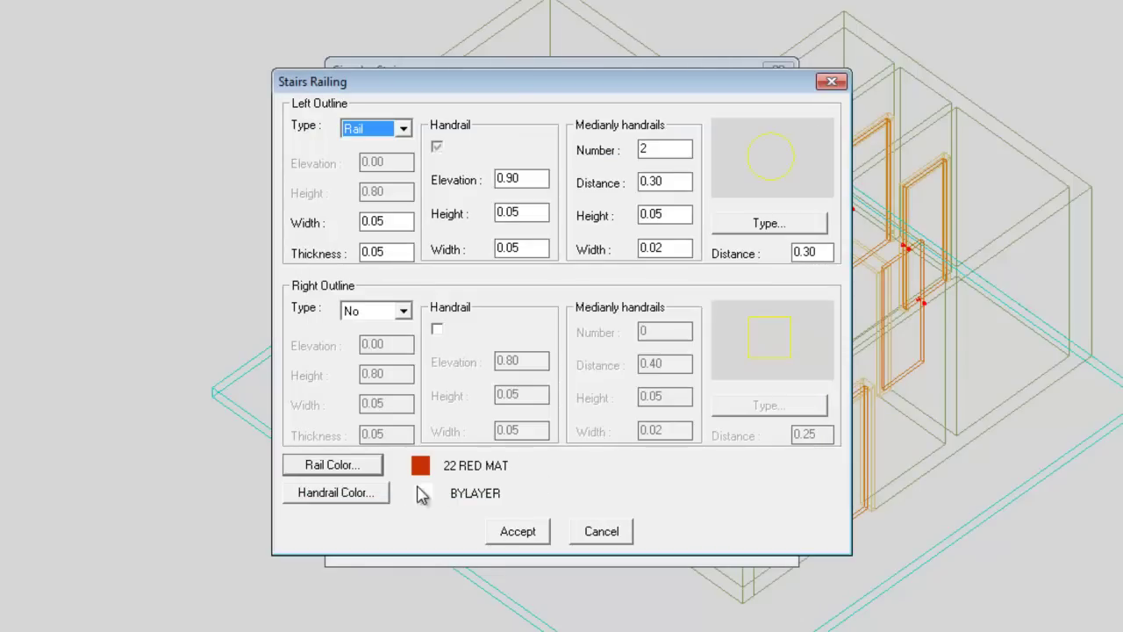
left_click(384, 494)
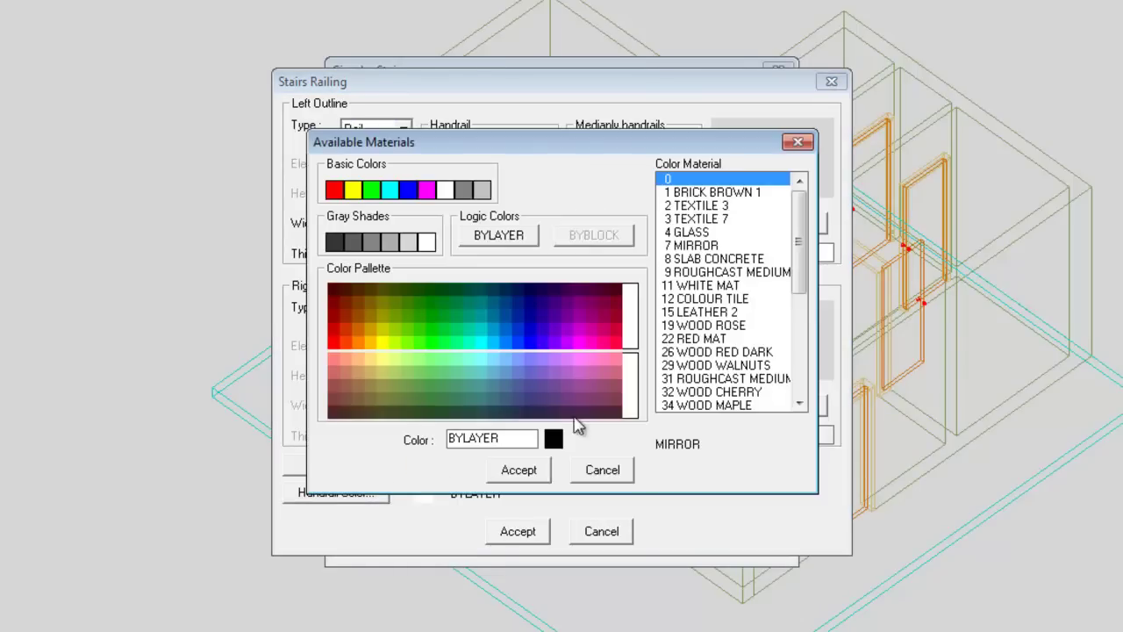
left_click(711, 286)
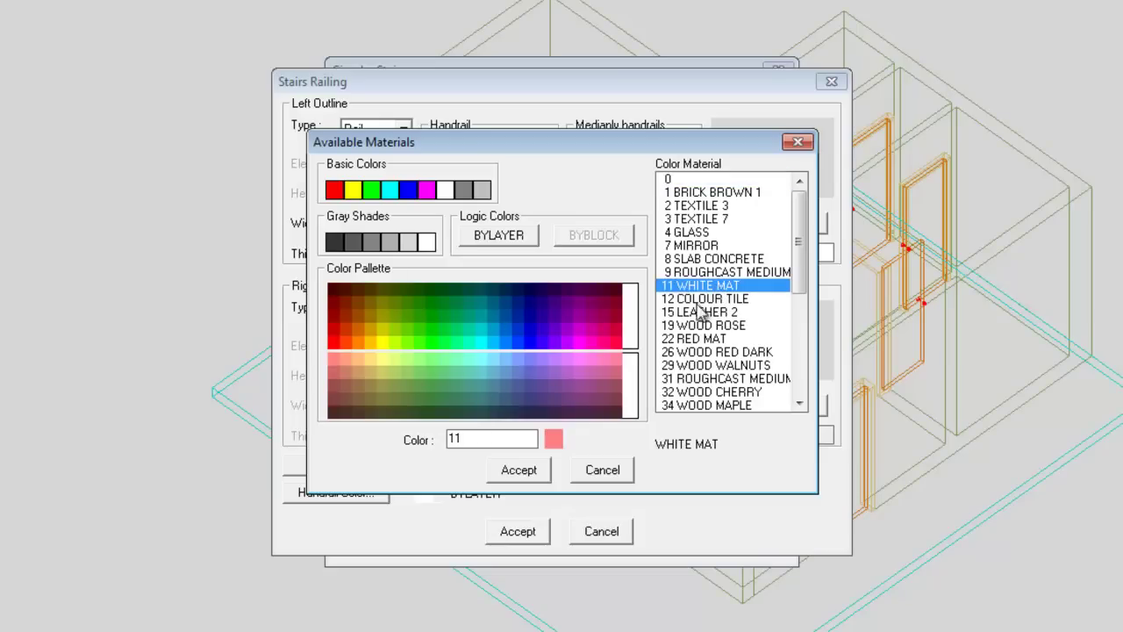
left_click(533, 475)
left_click(520, 533)
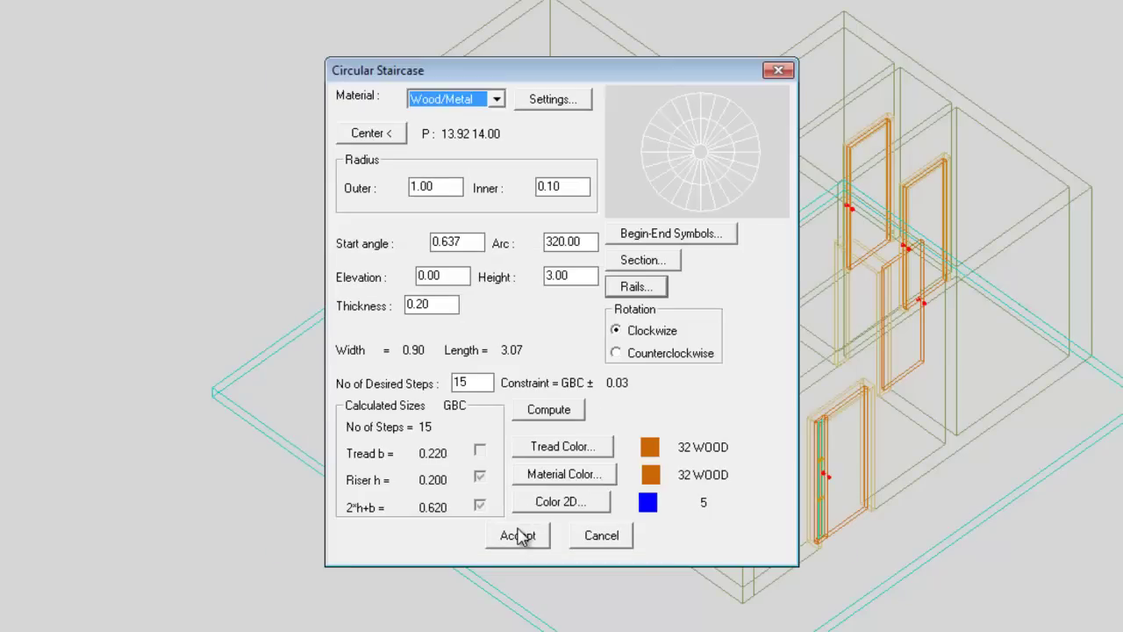
Apply the railed staircase, render it shaded, then return to the 2D floor plan.
left_click(520, 539)
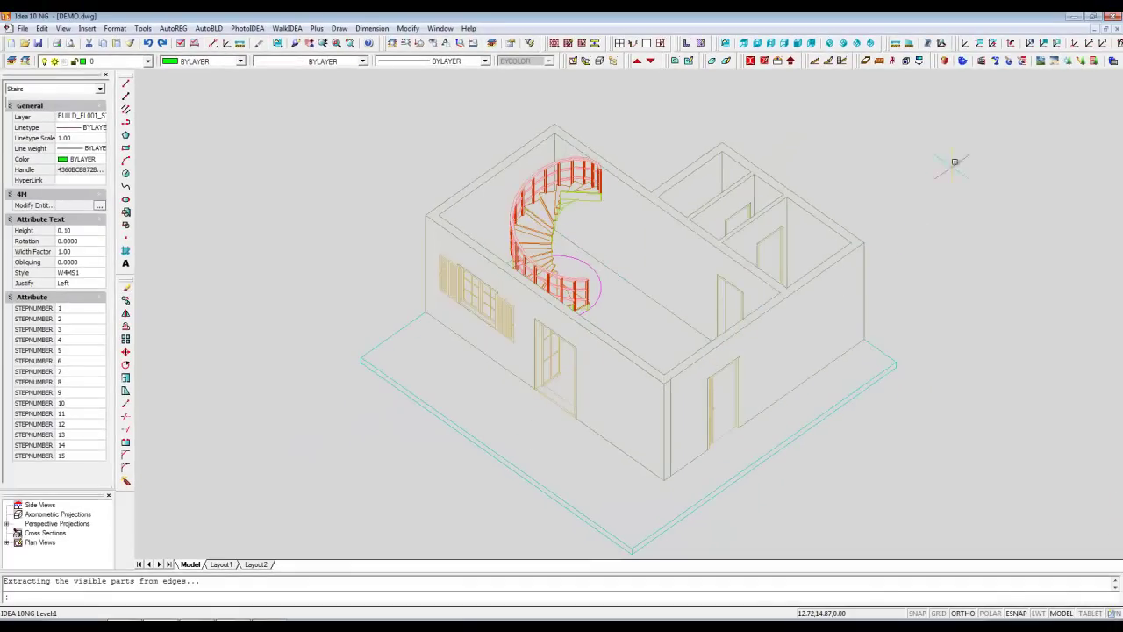
left_click(963, 61)
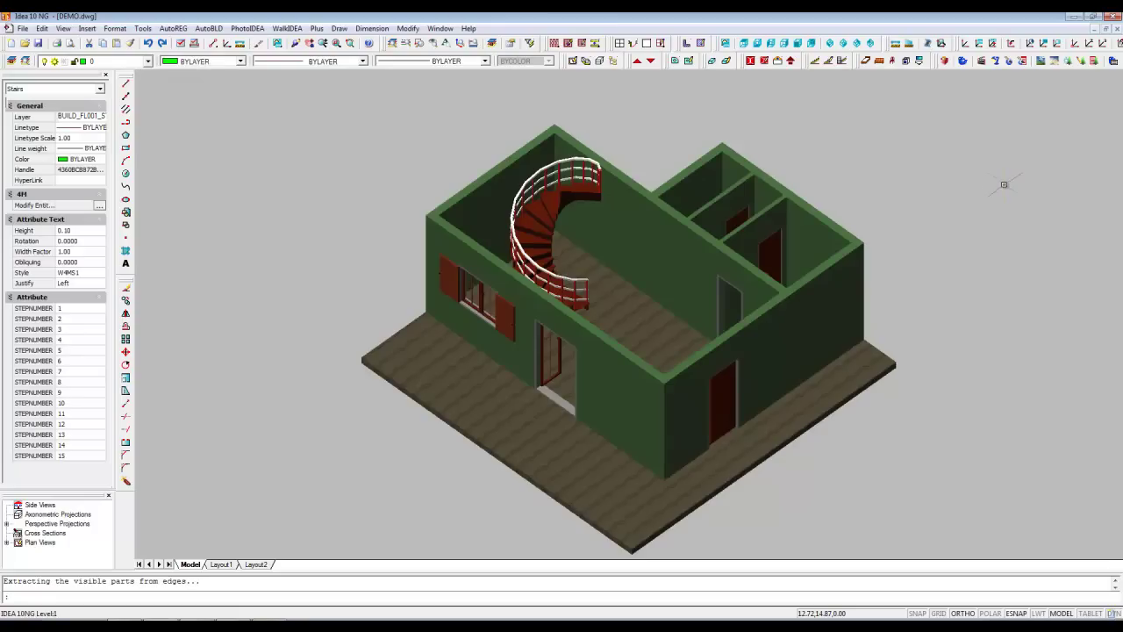
left_click(572, 62)
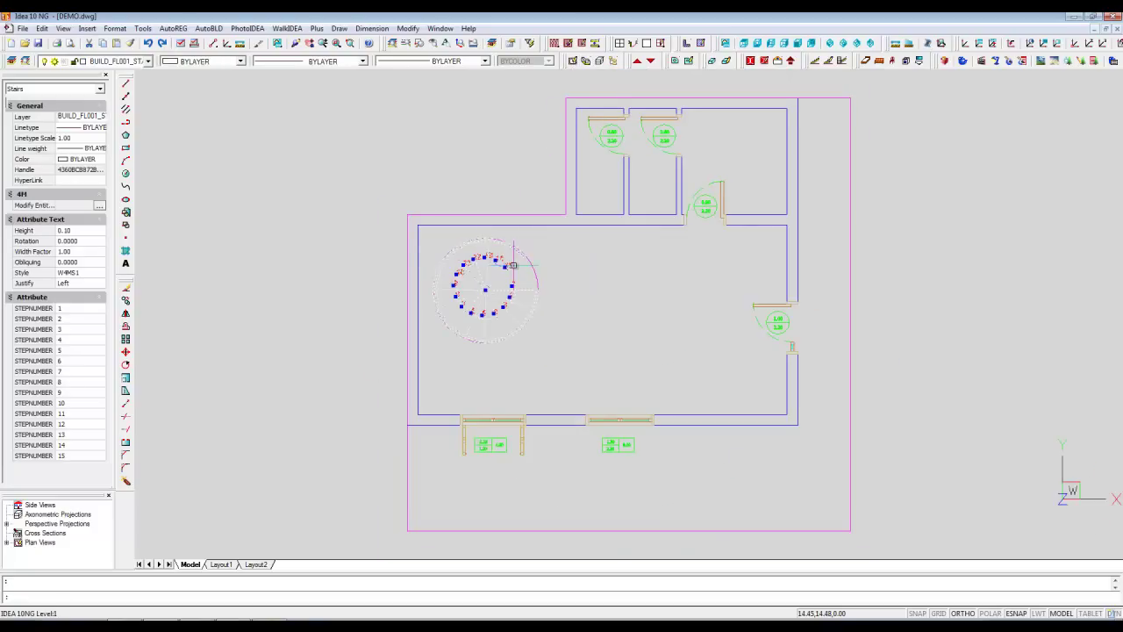
Shift the spiral staircase right toward the room's middle and erase the leftover pink circle.
left_click(125, 351)
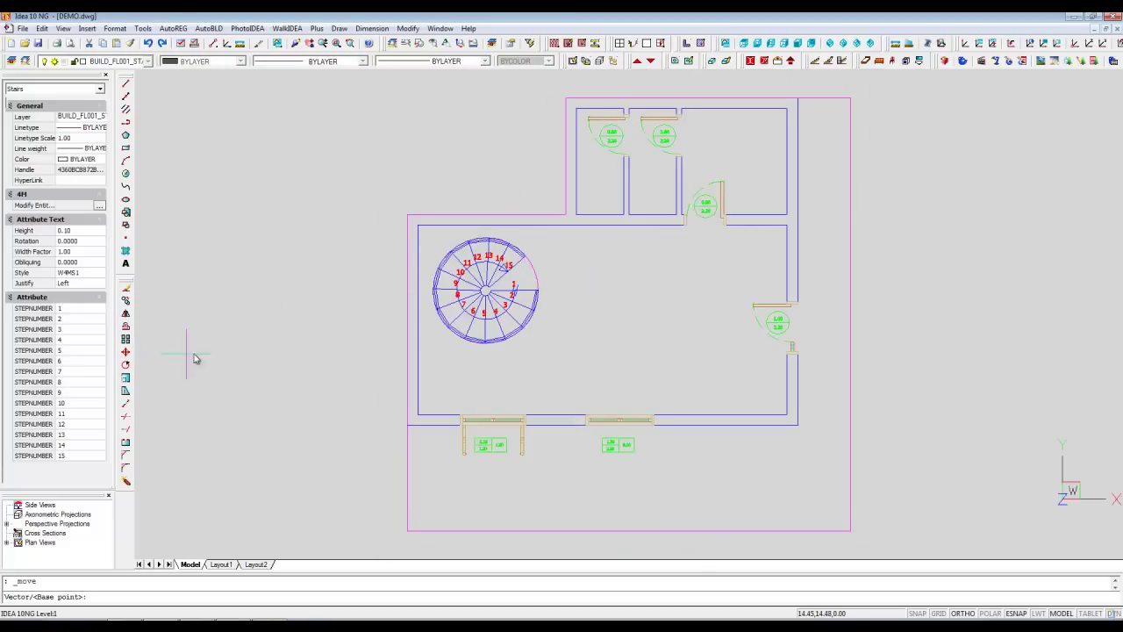
left_click(471, 367)
left_click(596, 367)
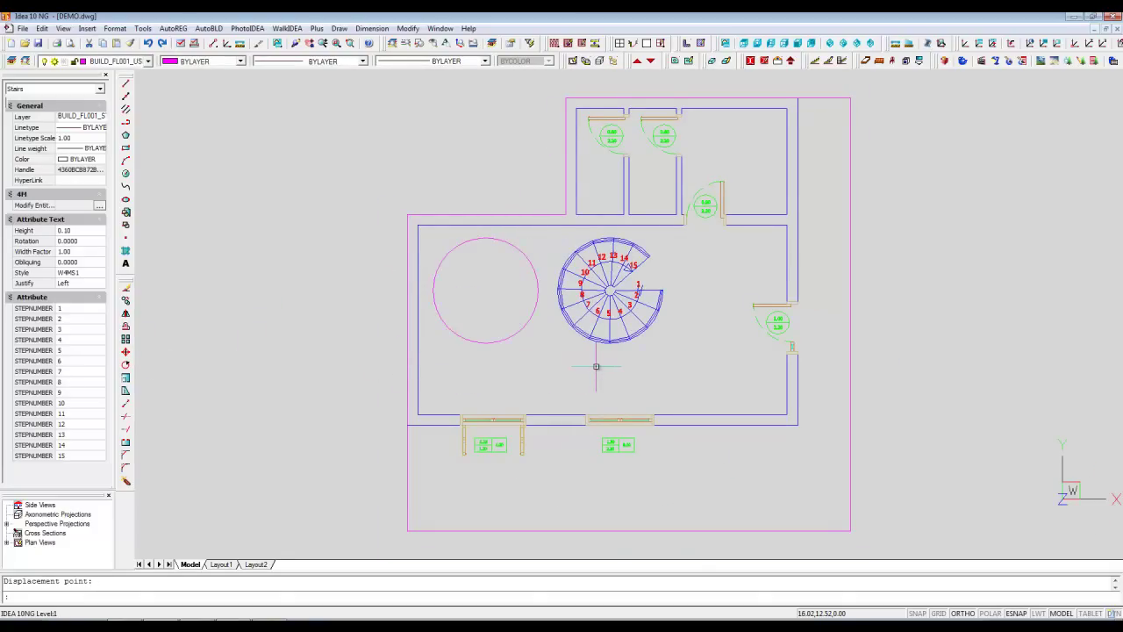
left_click(524, 327)
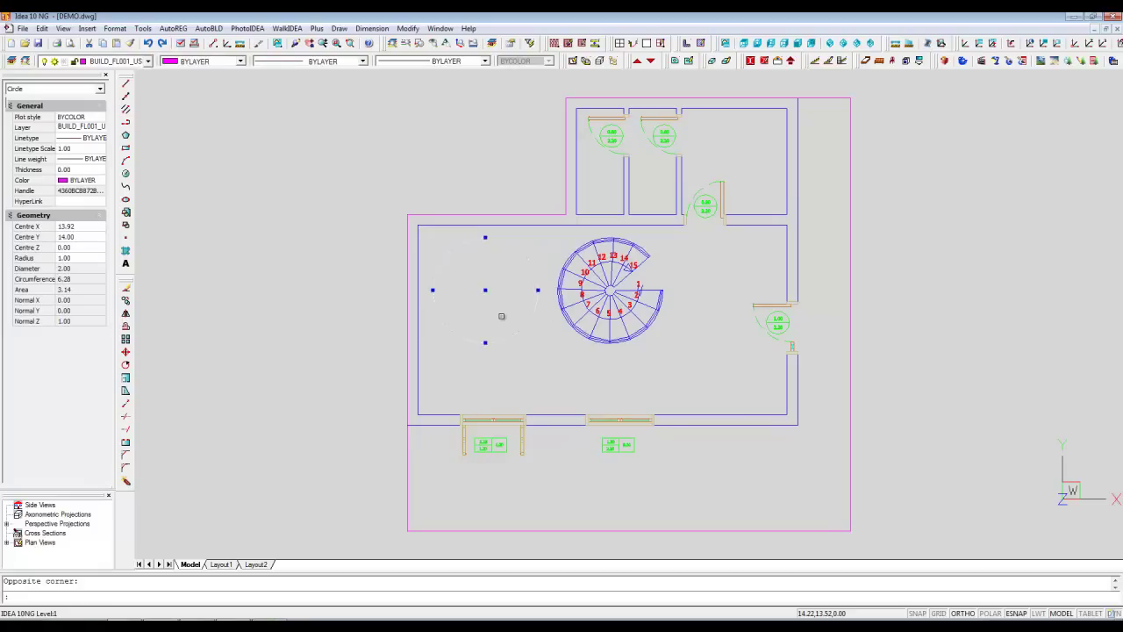
left_click(126, 288)
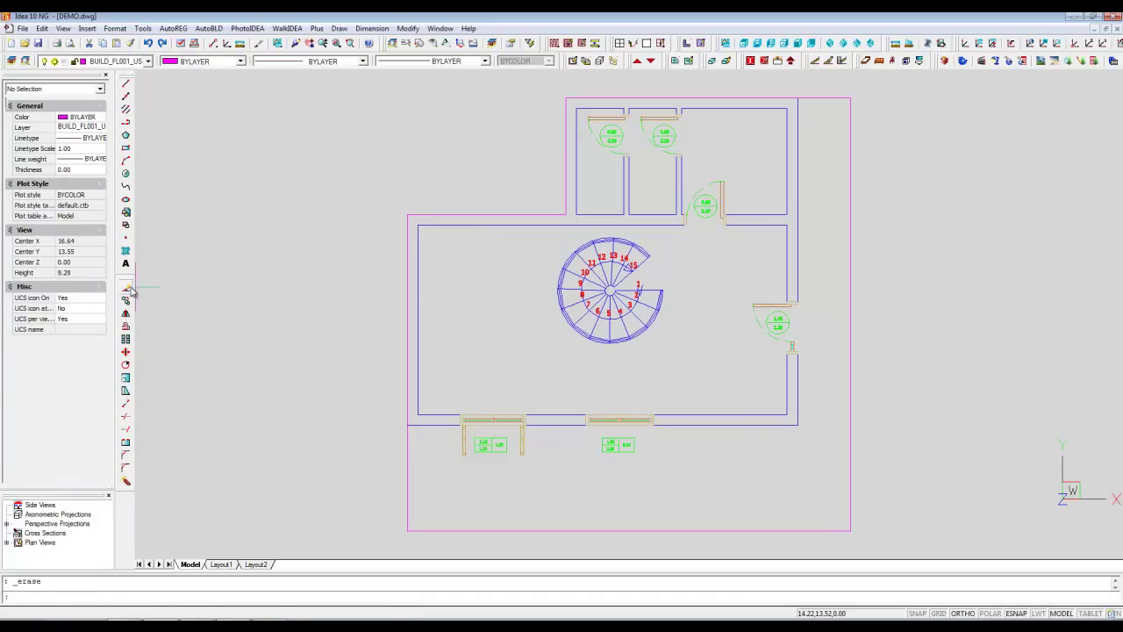
Display the house in an isometric 3D view with shading applied.
left_click(585, 61)
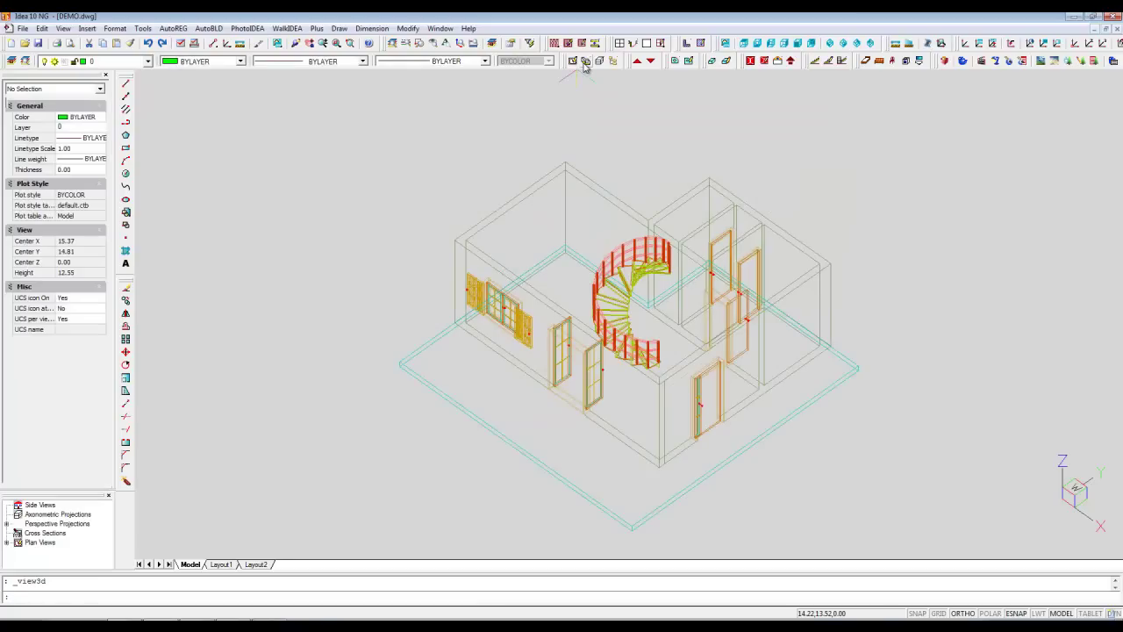
left_click(964, 61)
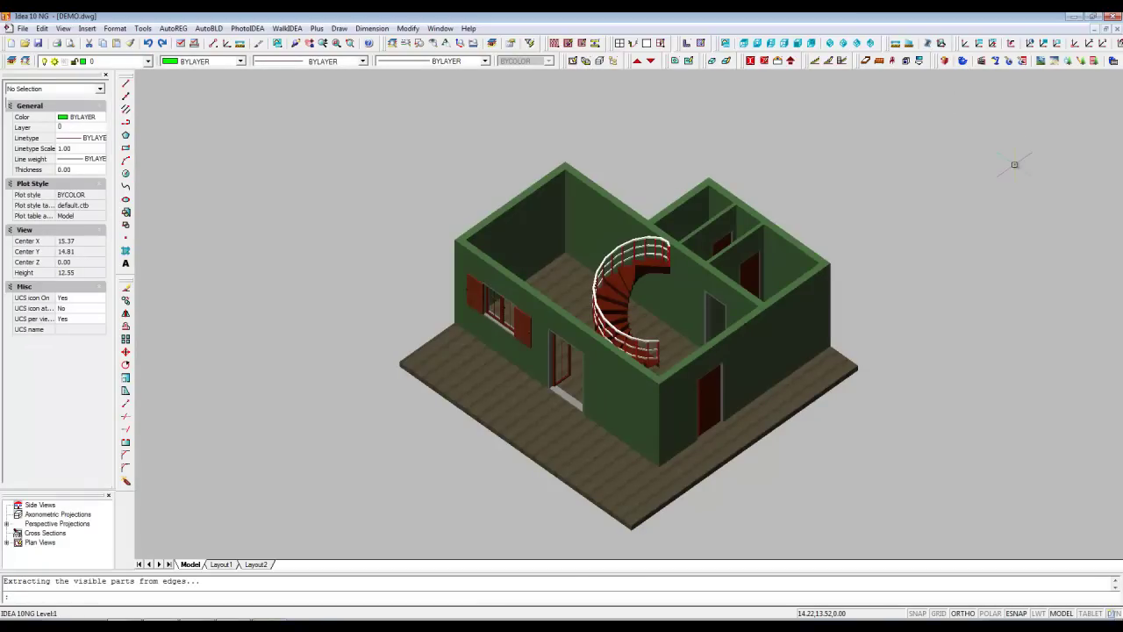